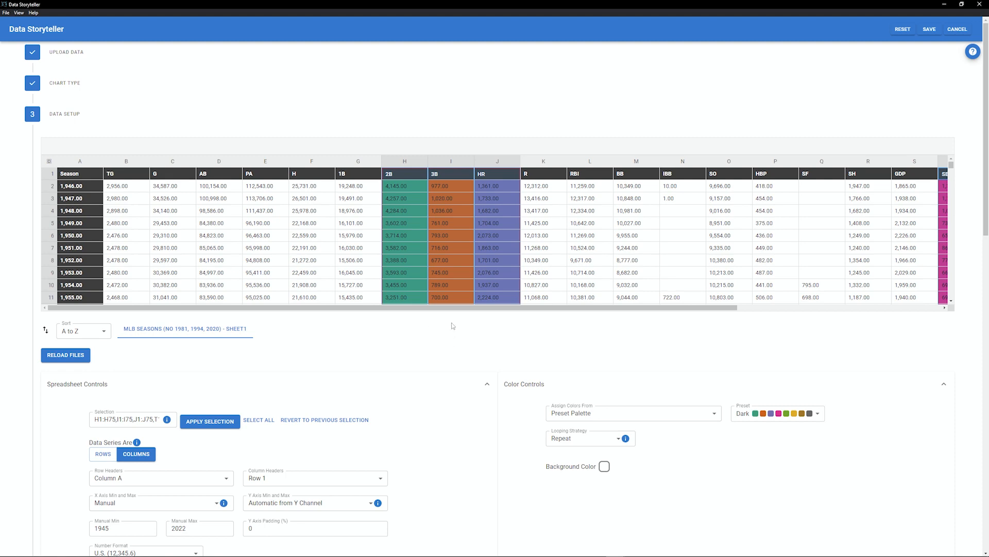
- Open the chart preview and enable the Dimensions controls with multiple series and multiple dimensions
{"action": "scroll", "coordinate": [453, 326], "scroll_direction": "down", "scroll_amount": 10}
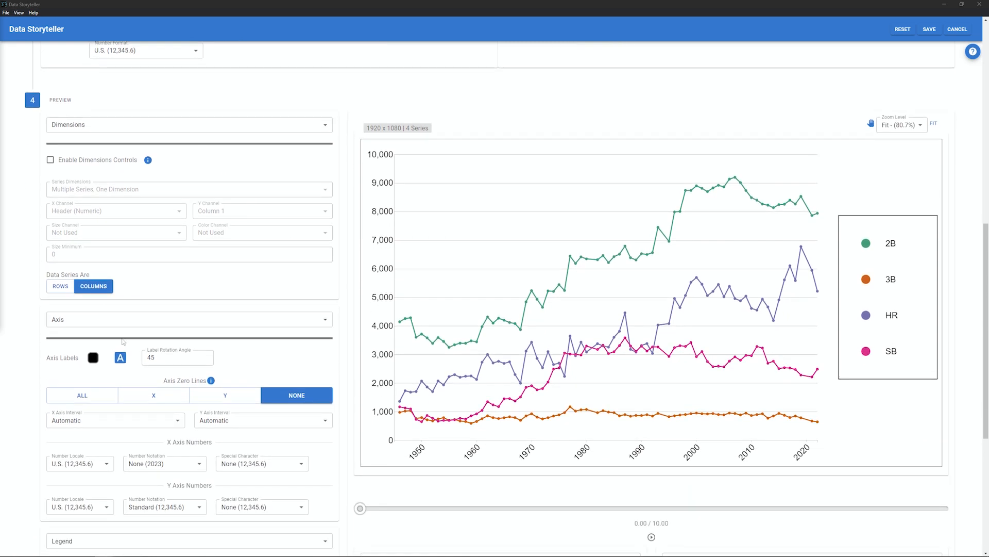
{"action": "scroll", "coordinate": [124, 341], "scroll_direction": "down", "scroll_amount": 1}
{"action": "left_click", "coordinate": [246, 80]}
{"action": "left_click", "coordinate": [188, 151]}
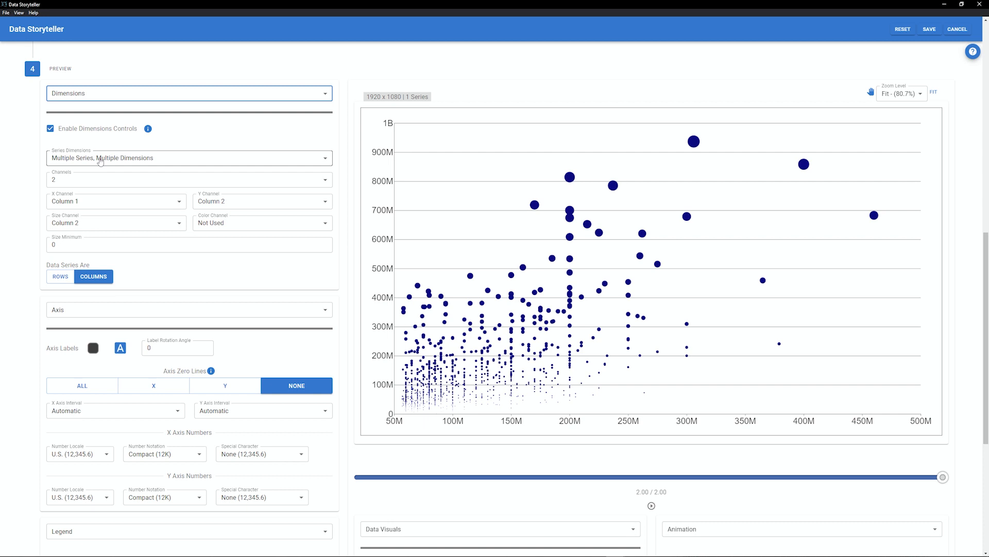
- Set the X channel to Column 1 and the Y channel to Column 2
{"action": "left_click", "coordinate": [129, 201]}
{"action": "left_click", "coordinate": [129, 202]}
{"action": "left_click", "coordinate": [223, 205]}
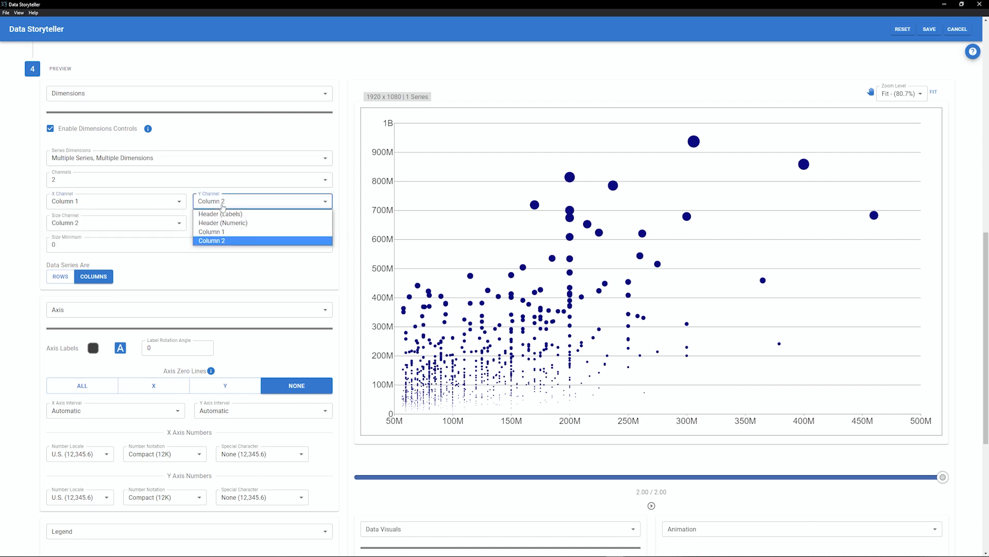
{"action": "left_click", "coordinate": [216, 240]}
- Set the color channel to Column 1, leaving the size channel on Column 2
{"action": "left_click", "coordinate": [166, 223]}
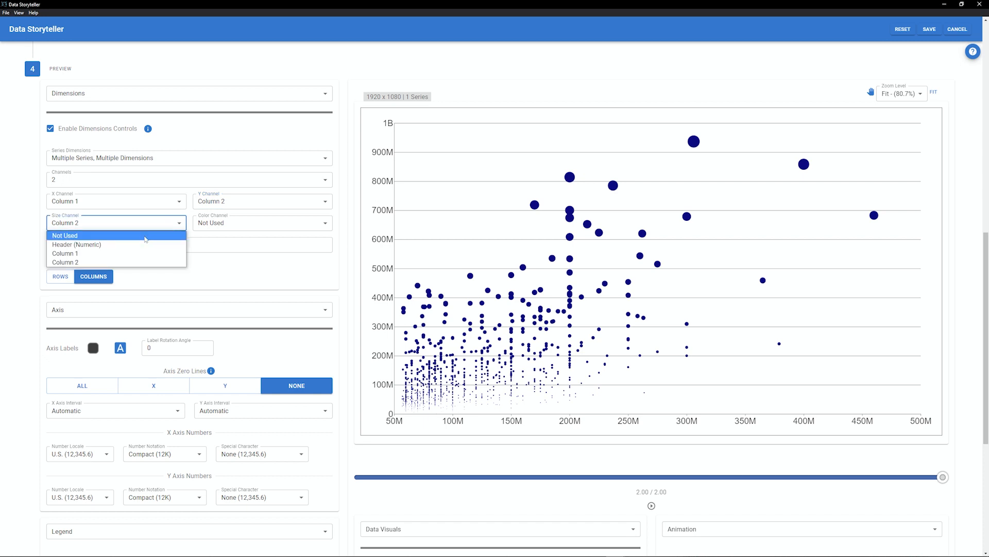
{"action": "left_click", "coordinate": [258, 222]}
{"action": "left_click", "coordinate": [293, 253]}
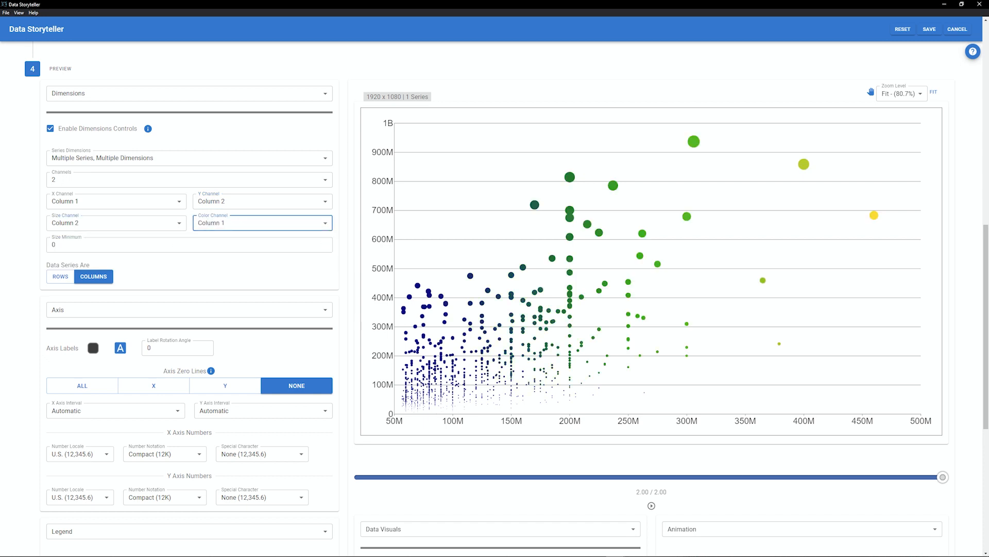
{"action": "left_click", "coordinate": [324, 242]}
{"action": "left_click", "coordinate": [324, 243]}
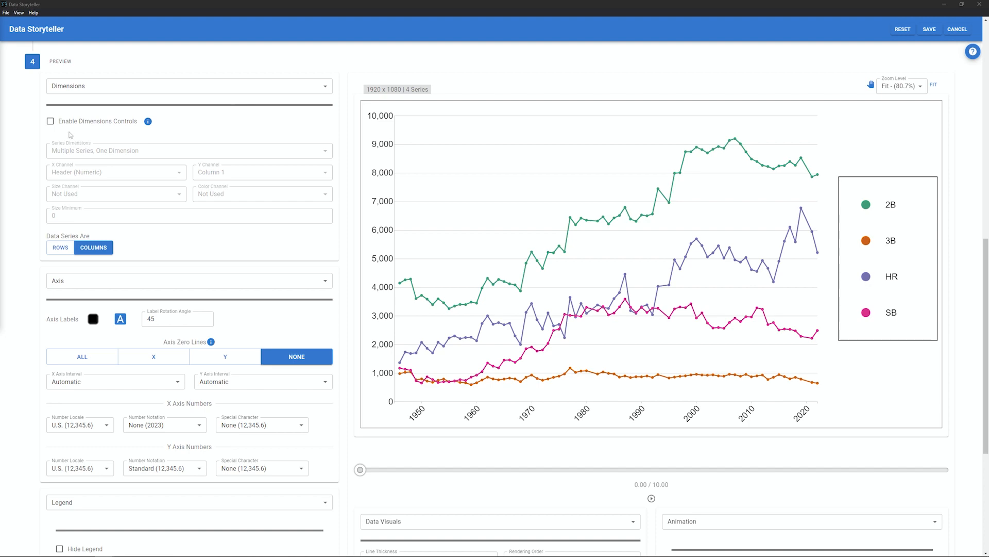
{"action": "scroll", "coordinate": [237, 222], "scroll_direction": "up", "scroll_amount": 10}
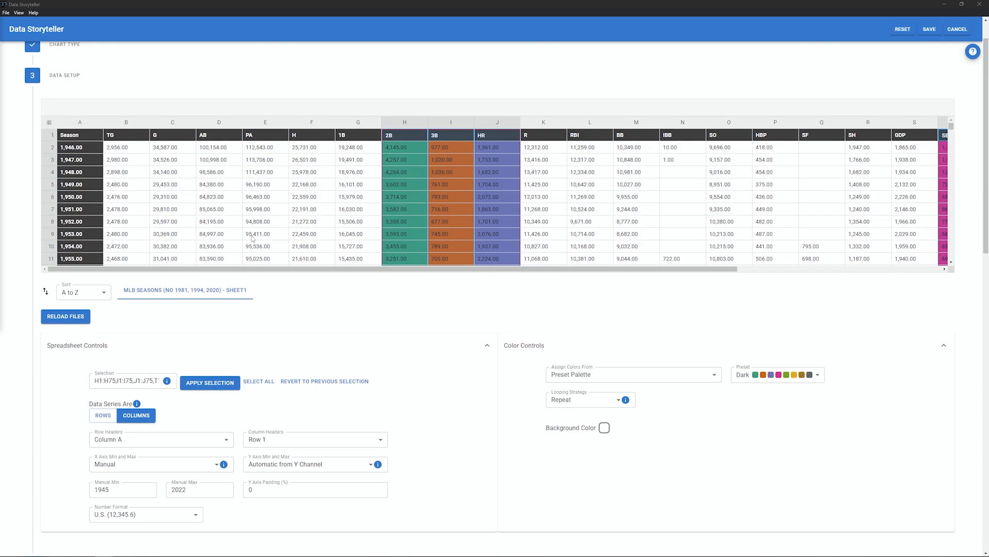
{"action": "scroll", "coordinate": [298, 350], "scroll_direction": "down", "scroll_amount": 10}
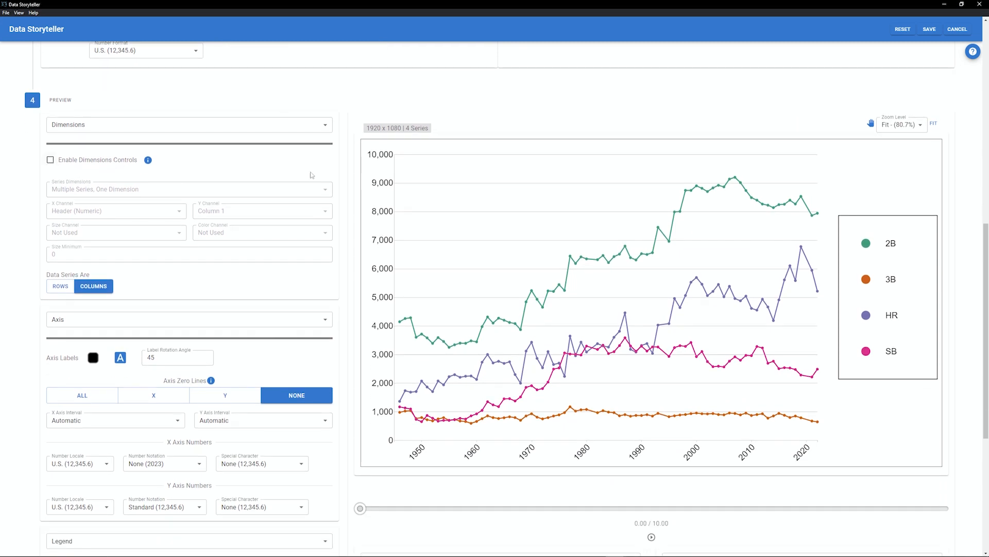
{"action": "scroll", "coordinate": [93, 75], "scroll_direction": "down", "scroll_amount": 2}
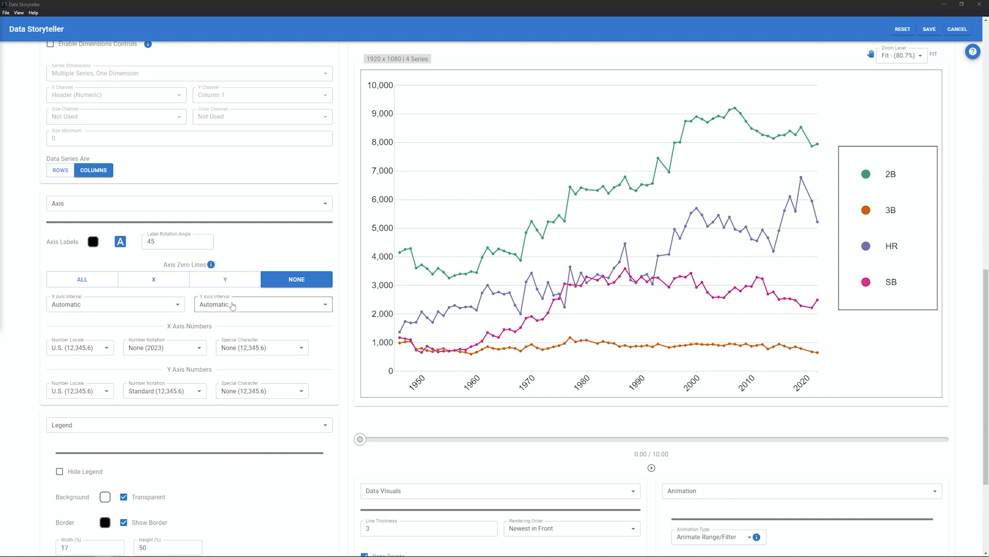
- Set the X axis interval to Manual with a manual X axis interval of 10
{"action": "left_click", "coordinate": [133, 304]}
{"action": "left_click", "coordinate": [104, 325]}
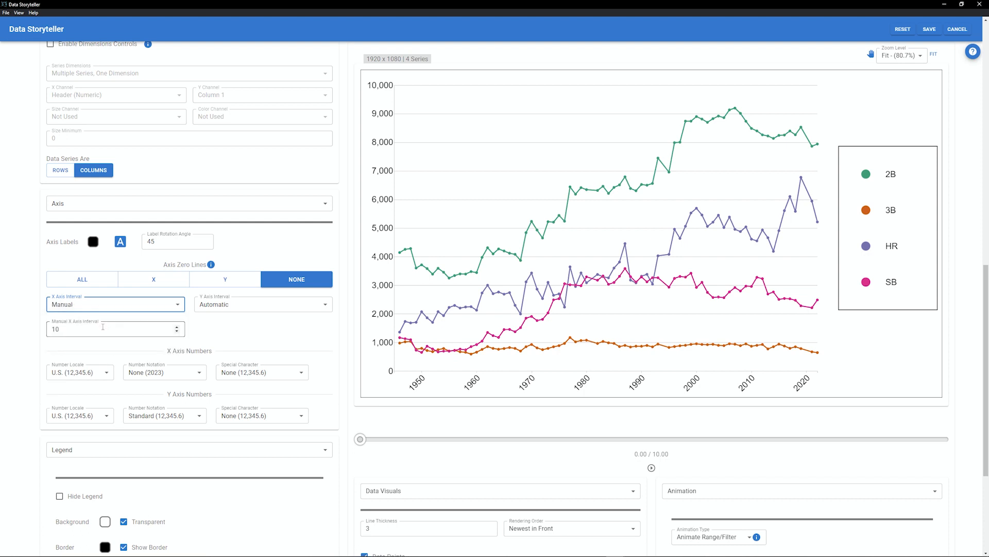
{"action": "left_click", "coordinate": [177, 333]}
{"action": "left_click", "coordinate": [177, 332]}
{"action": "left_click", "coordinate": [177, 332]}
{"action": "left_click", "coordinate": [177, 333]}
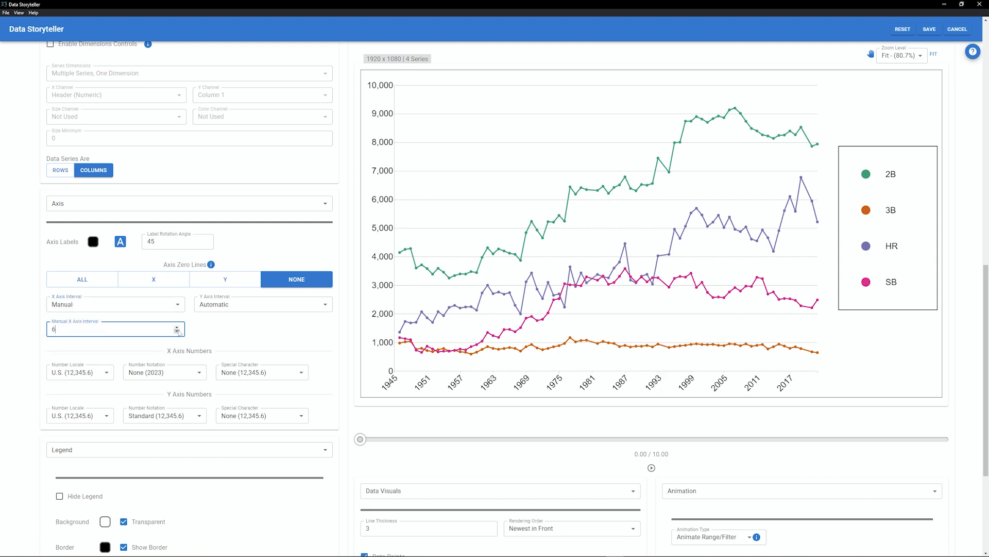
{"action": "left_click", "coordinate": [177, 328]}
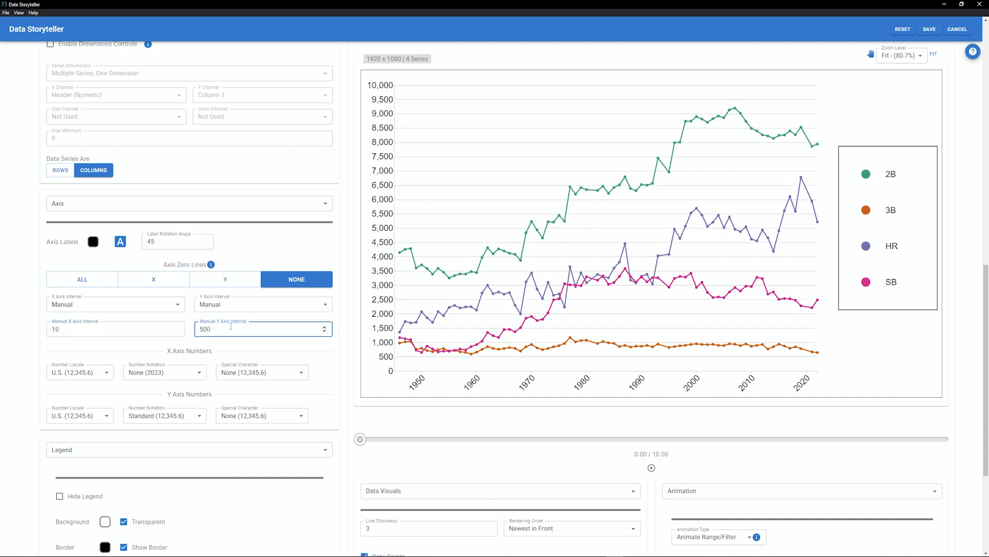
{"action": "scroll", "coordinate": [232, 326], "scroll_direction": "up", "scroll_amount": 1}
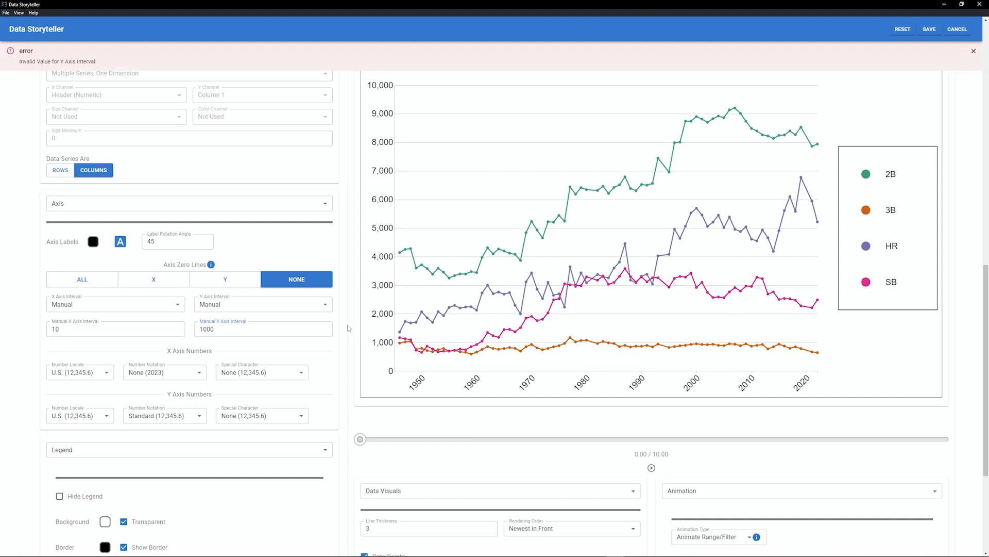
{"action": "left_click_drag", "start_coordinate": [20, 62], "coordinate": [52, 61]}
{"action": "left_click", "coordinate": [95, 245]}
{"action": "mouse_move", "coordinate": [99, 291]}
{"action": "left_mouse_down"}
{"action": "mouse_move", "coordinate": [135, 304]}
{"action": "mouse_move", "coordinate": [183, 236]}
{"action": "mouse_move", "coordinate": [110, 278]}
{"action": "mouse_move", "coordinate": [88, 312]}
{"action": "left_mouse_up"}
{"action": "left_click", "coordinate": [121, 245]}
{"action": "left_click", "coordinate": [122, 245]}
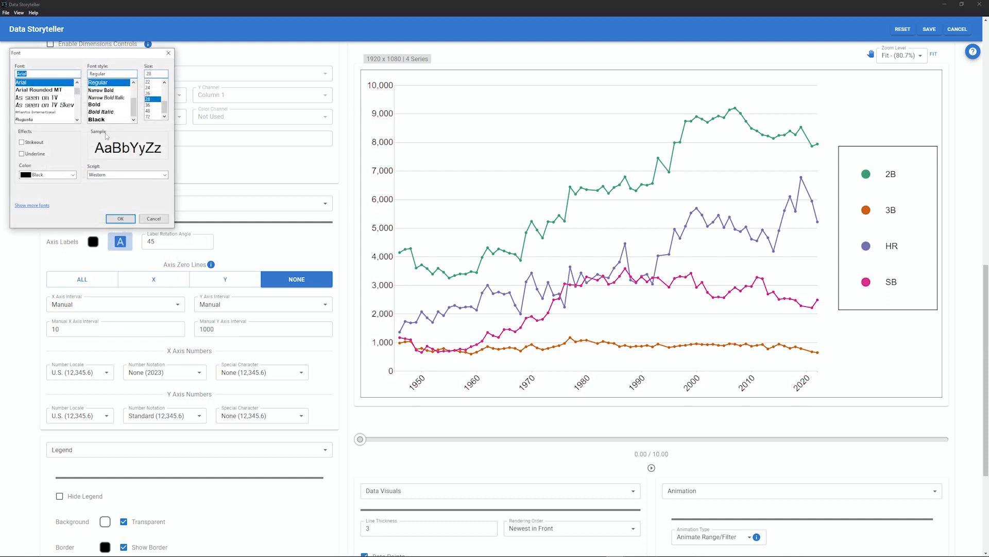
{"action": "key", "text": "Escape"}
- Set the axis label rotation angle to 90
{"action": "left_click", "coordinate": [205, 239]}
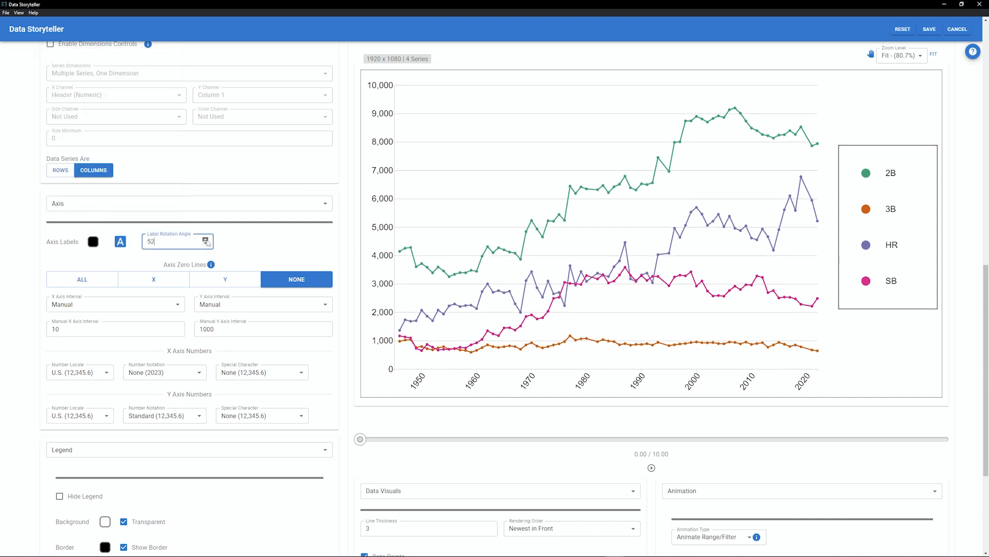
{"action": "left_click", "coordinate": [205, 240]}
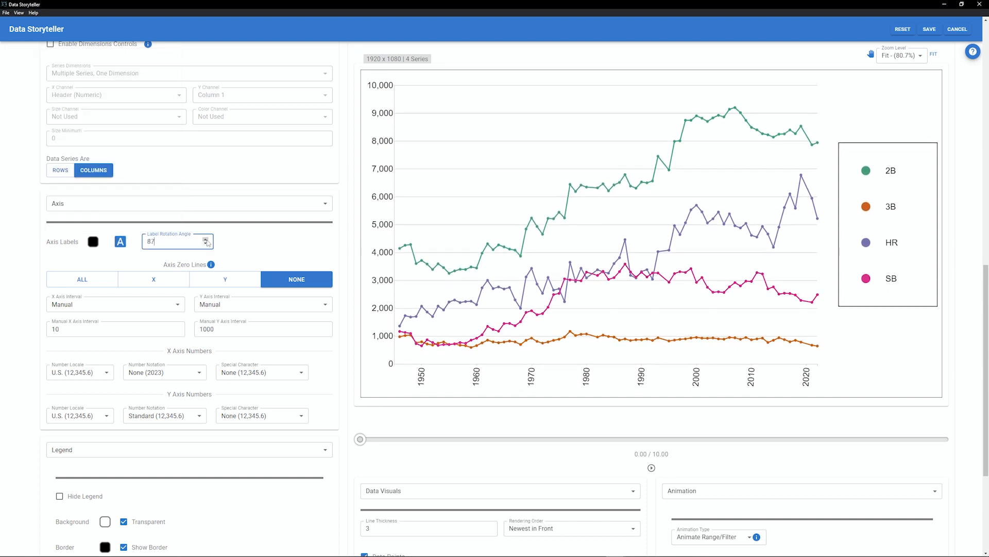
- Set the Y axis number notation to Compact (12K)
{"action": "left_click", "coordinate": [93, 416]}
{"action": "left_click", "coordinate": [91, 436]}
{"action": "left_click", "coordinate": [88, 419]}
{"action": "left_click", "coordinate": [89, 428]}
{"action": "left_click", "coordinate": [159, 415]}
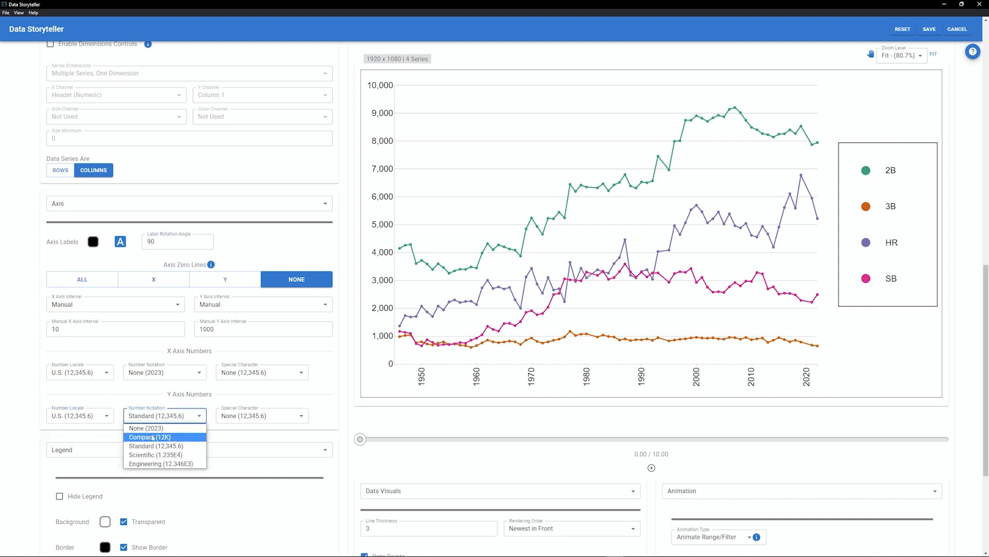
{"action": "left_click", "coordinate": [153, 437]}
{"action": "left_click", "coordinate": [237, 418]}
{"action": "left_click", "coordinate": [283, 438]}
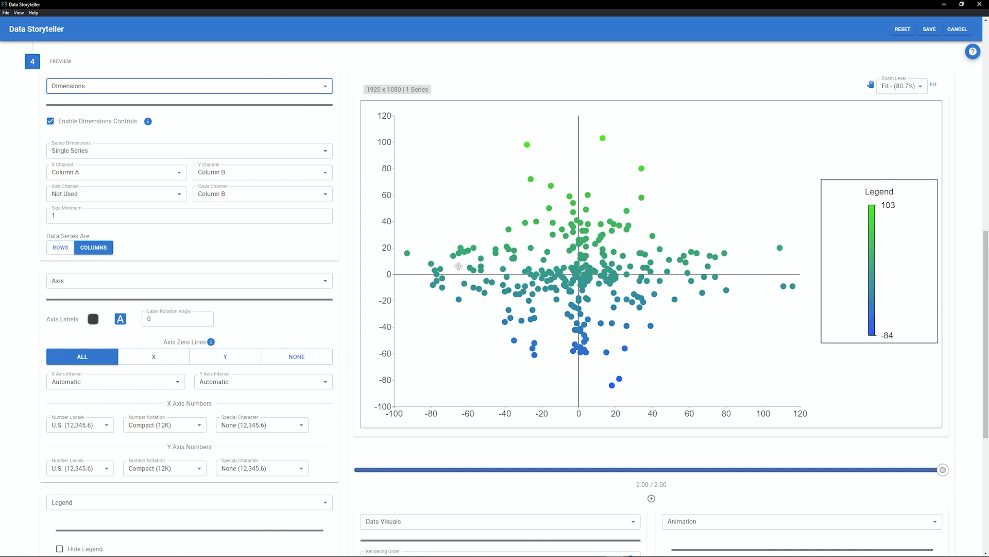
- Switch the axis zero lines through X, Y and None, then back to All
{"action": "left_click", "coordinate": [153, 356]}
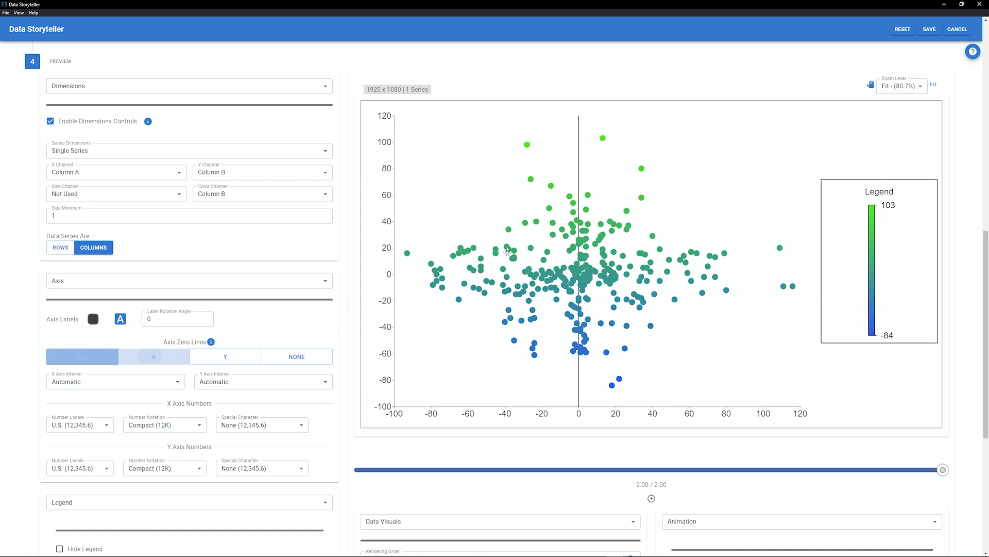
{"action": "left_click", "coordinate": [235, 359]}
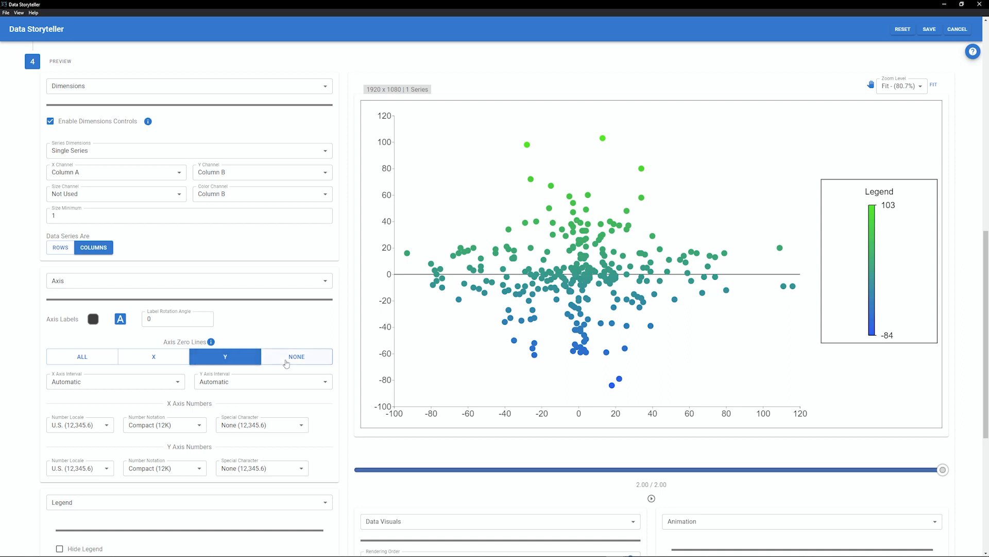
{"action": "left_click", "coordinate": [305, 358]}
{"action": "left_click", "coordinate": [82, 356]}
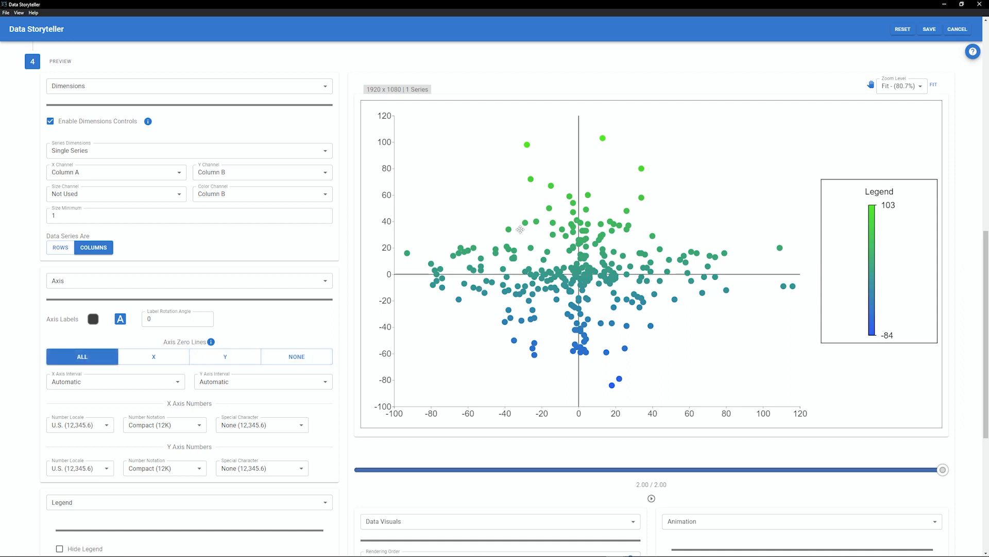
- Hide the legend and then show it again
{"action": "scroll", "coordinate": [758, 85], "scroll_direction": "down", "scroll_amount": 5}
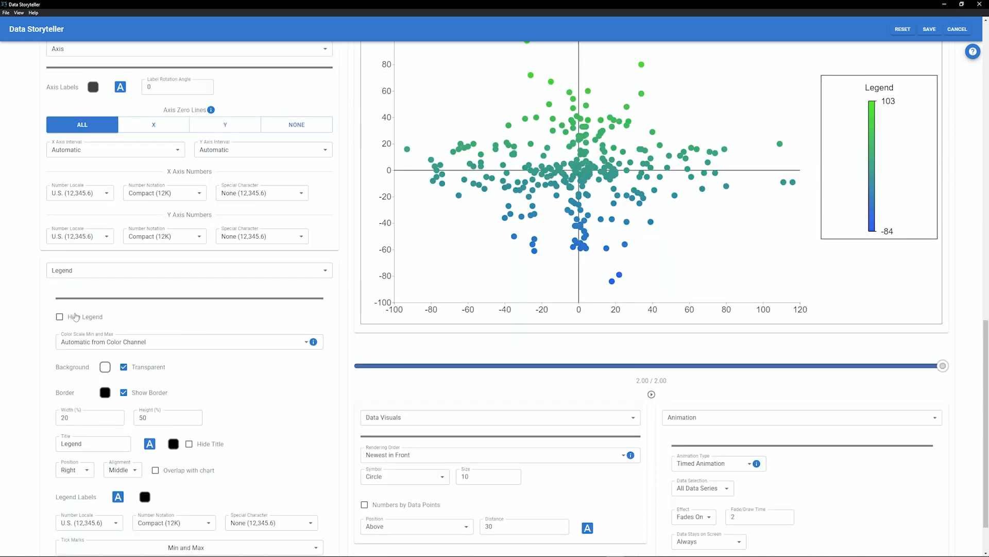
{"action": "left_click", "coordinate": [59, 317]}
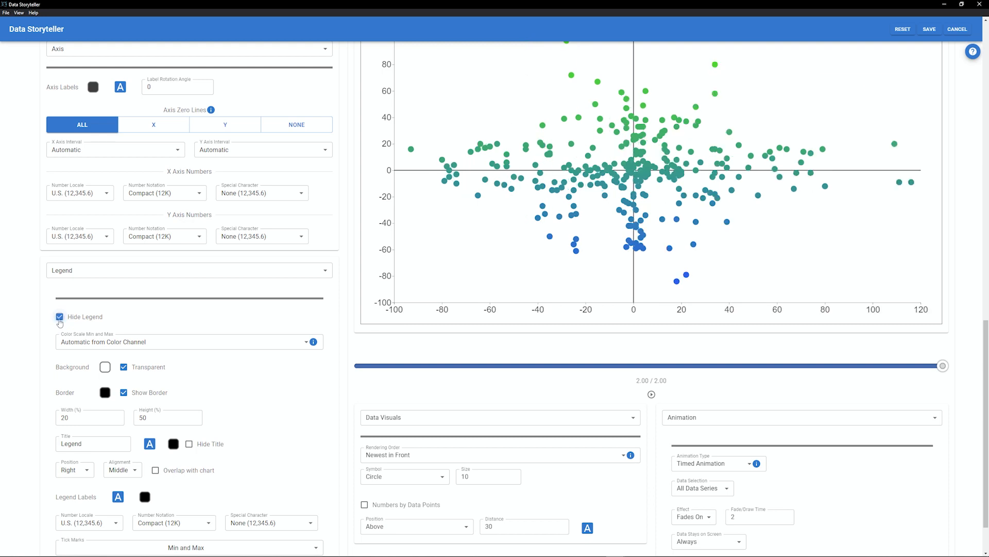
{"action": "left_click", "coordinate": [60, 318]}
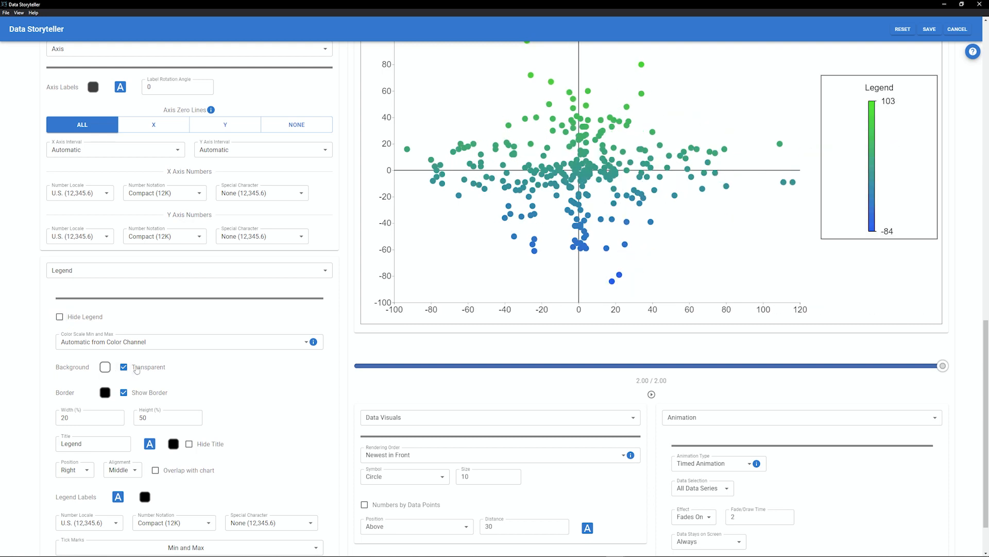
- Give the legend a blue background, then switch the background back to transparent
{"action": "left_click", "coordinate": [123, 366]}
{"action": "left_click", "coordinate": [142, 502]}
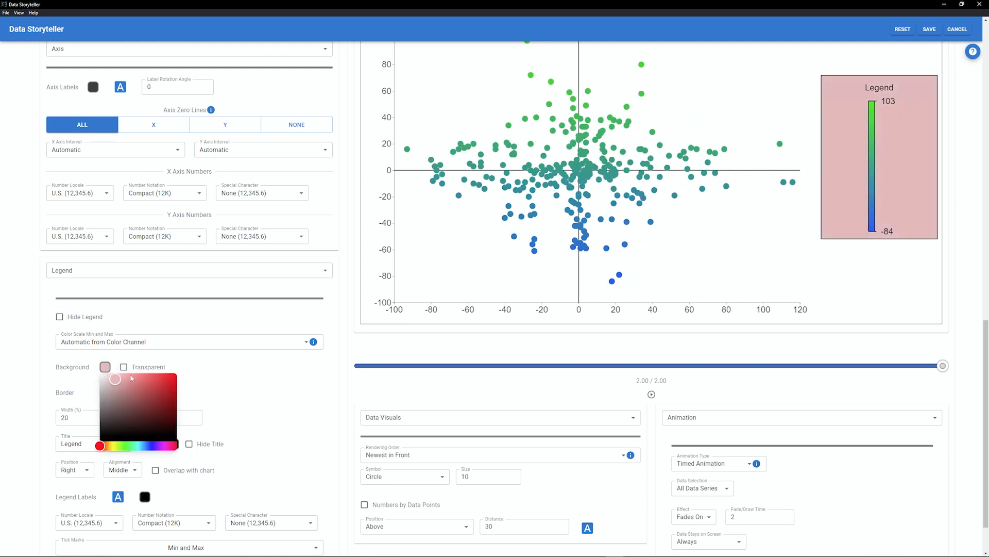
{"action": "left_click", "coordinate": [123, 367]}
- Open the legend border colour picker and try new legend width and height values
{"action": "left_click", "coordinate": [124, 392]}
{"action": "left_click", "coordinate": [124, 393]}
{"action": "left_click", "coordinate": [106, 394]}
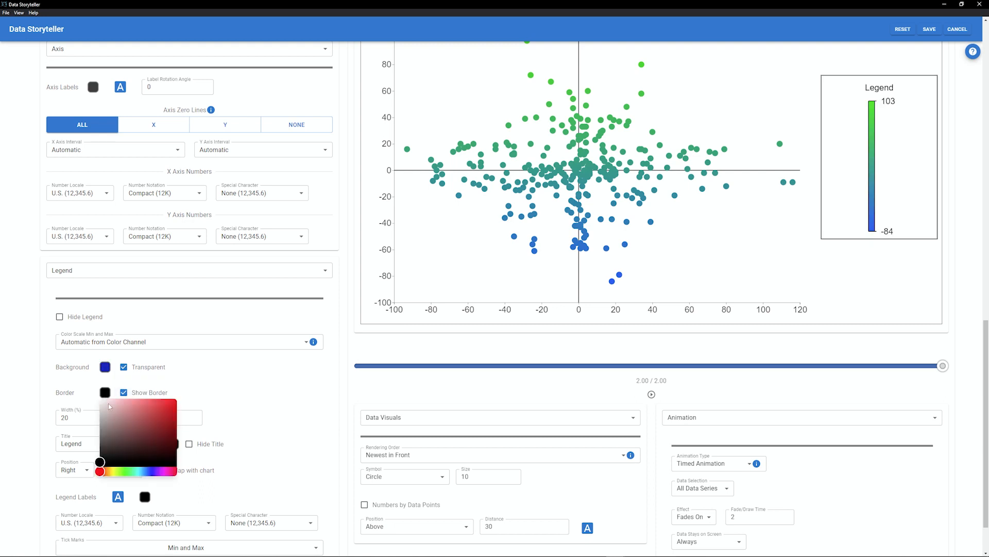
{"action": "double_click", "coordinate": [113, 418]}
{"action": "type", "text": "33"}
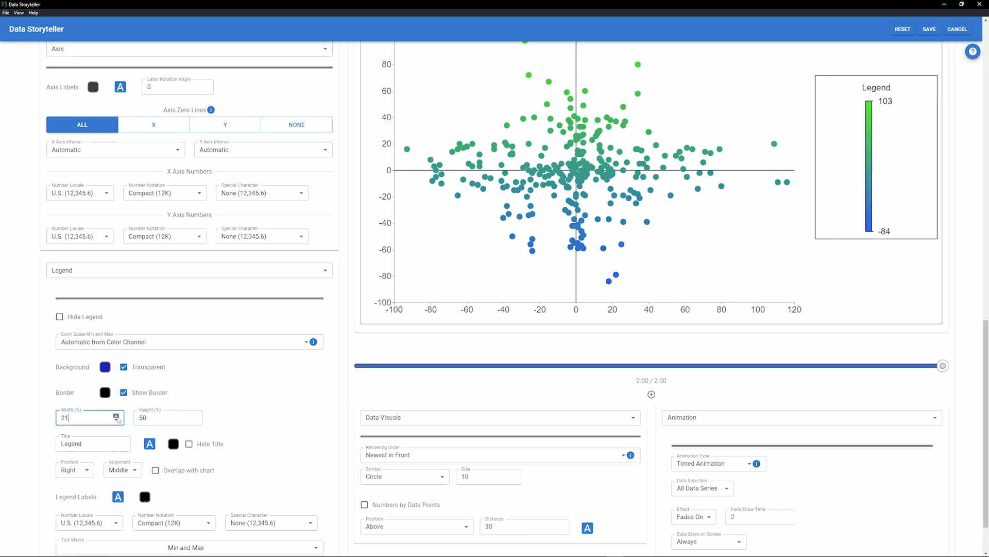
{"action": "double_click", "coordinate": [196, 419]}
{"action": "type", "text": "64"}
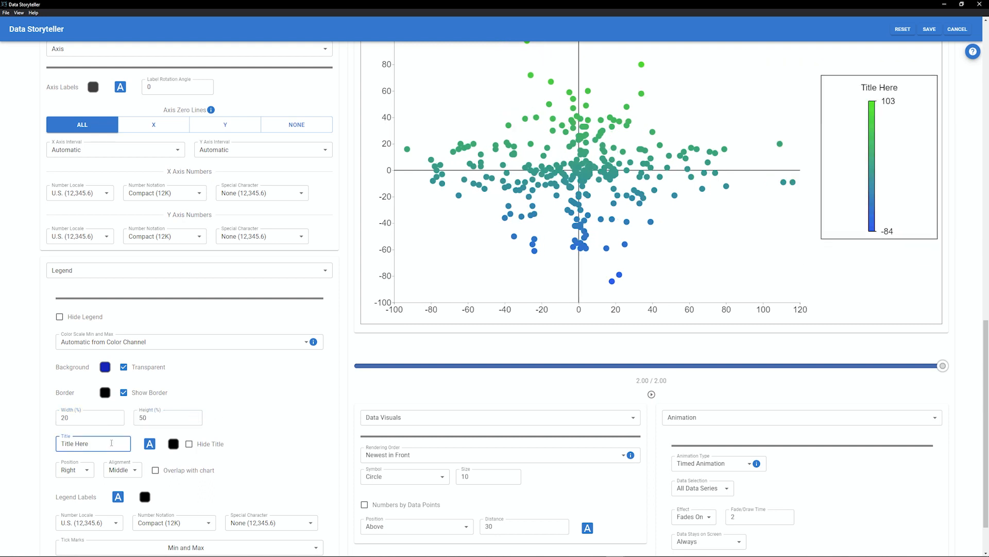
- Hide the legend title and then show it again
{"action": "left_click", "coordinate": [188, 444]}
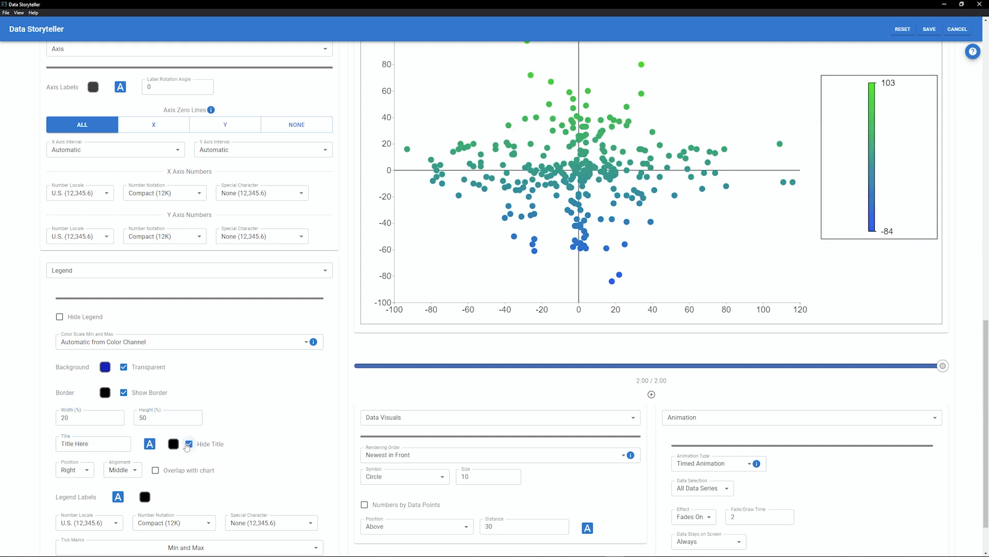
{"action": "left_click", "coordinate": [188, 444]}
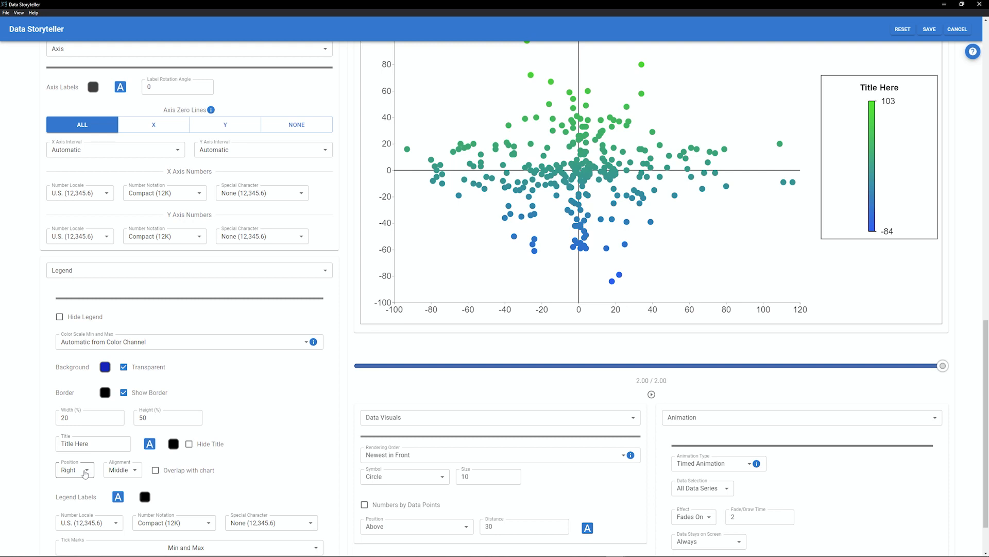
- Place the legend on the left with Bottom alignment
{"action": "left_click", "coordinate": [86, 473]}
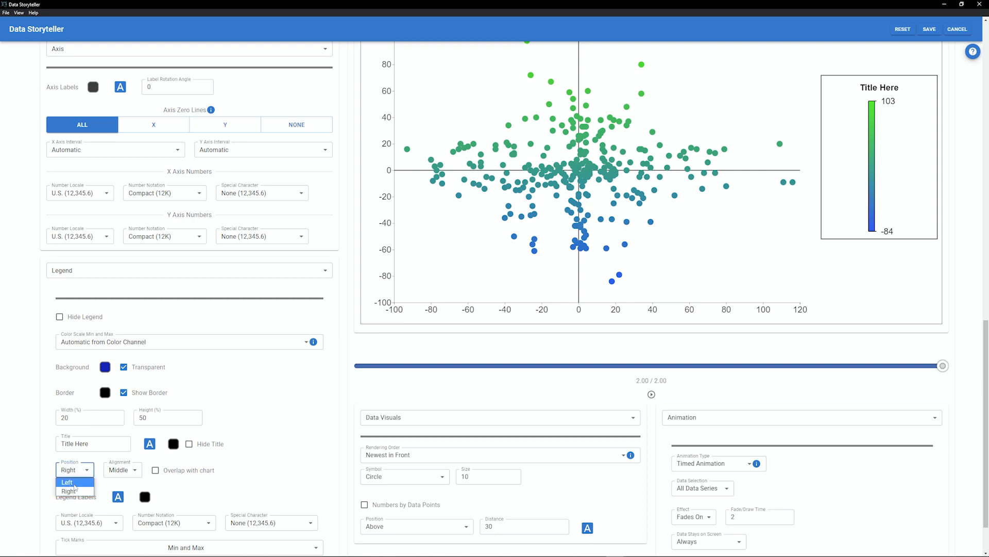
{"action": "left_click", "coordinate": [74, 483]}
{"action": "left_click", "coordinate": [123, 470]}
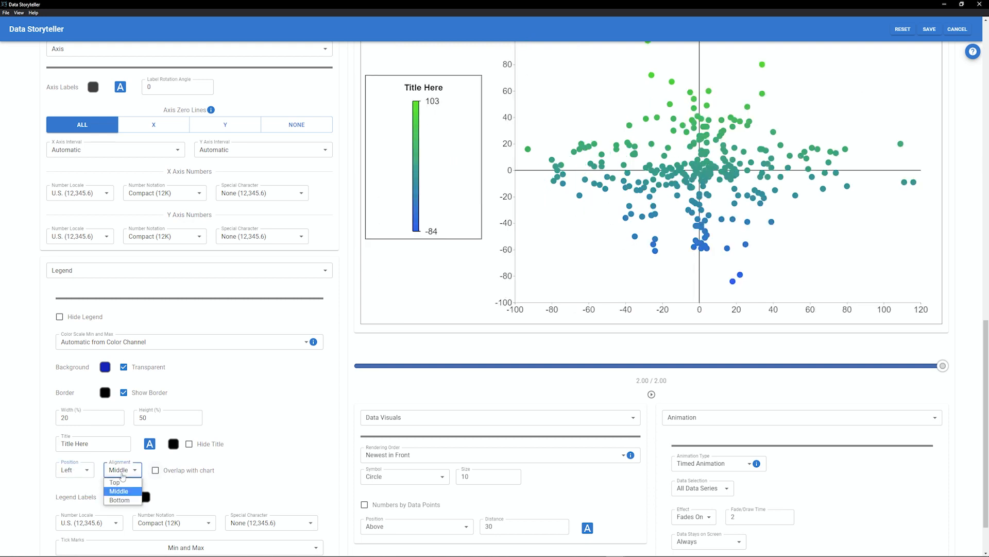
{"action": "left_click", "coordinate": [119, 500]}
- Move the legend back to the right and hide the legend title
{"action": "left_click", "coordinate": [77, 470]}
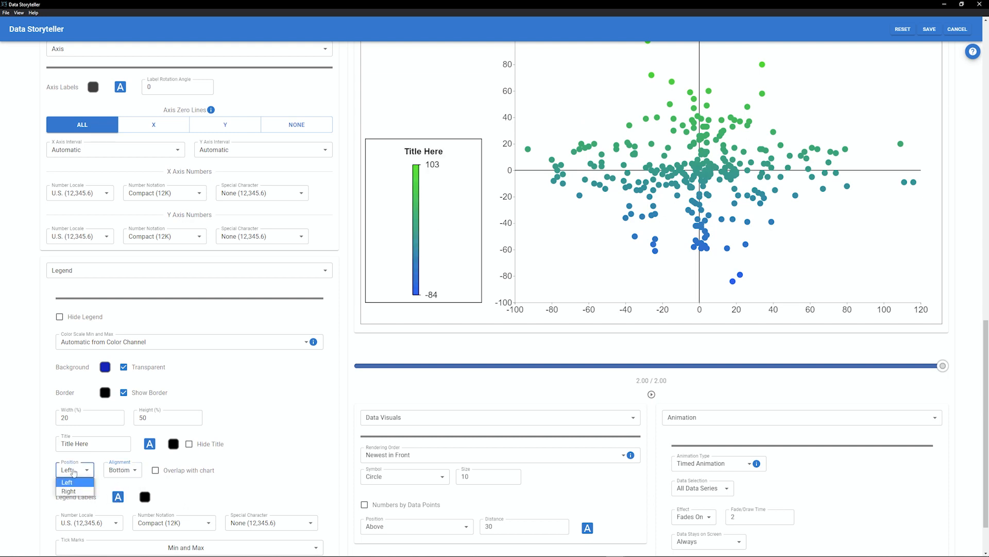
{"action": "left_click", "coordinate": [72, 492]}
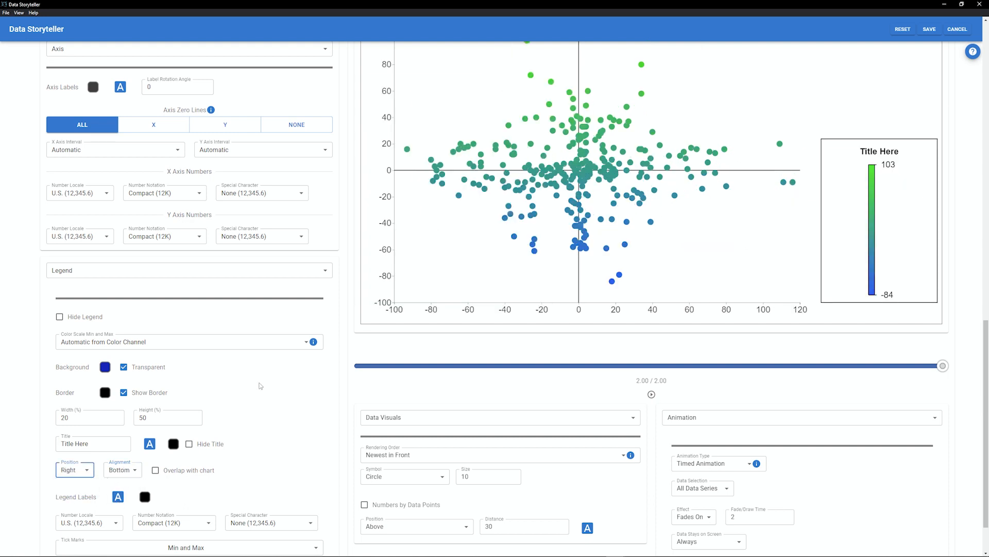
{"action": "left_click", "coordinate": [189, 444]}
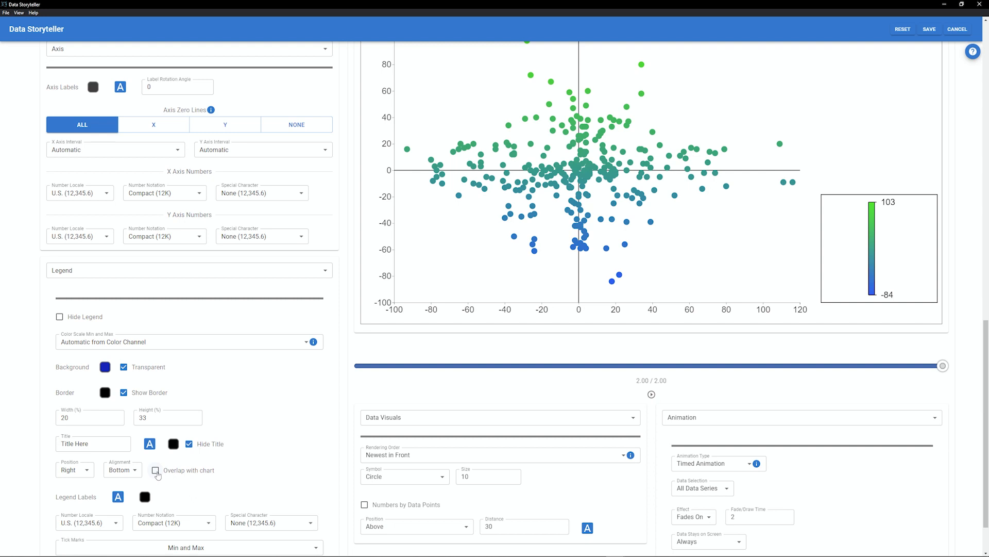
- Try the legend's Overlap with chart option
{"action": "left_click", "coordinate": [155, 471]}
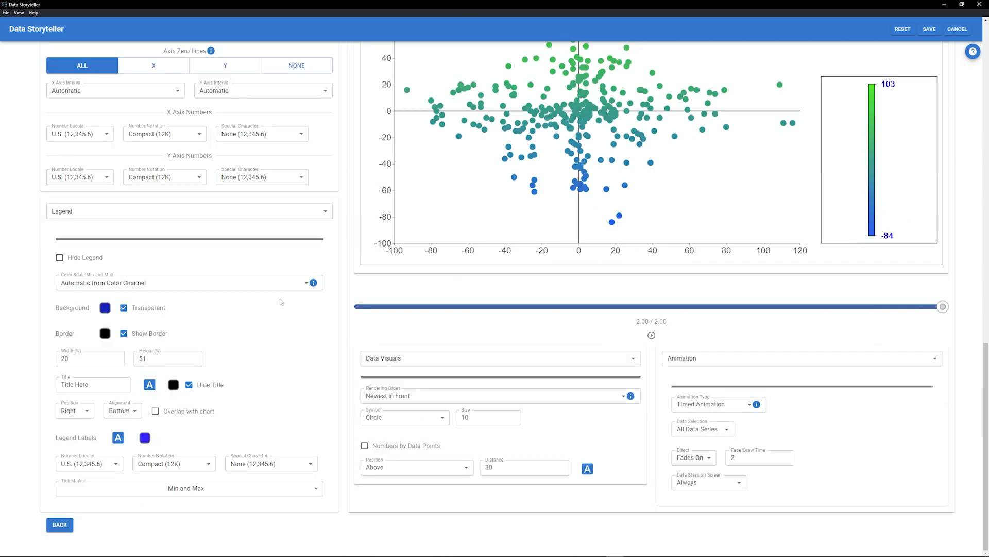
{"action": "scroll", "coordinate": [281, 306], "scroll_direction": "up", "scroll_amount": 5}
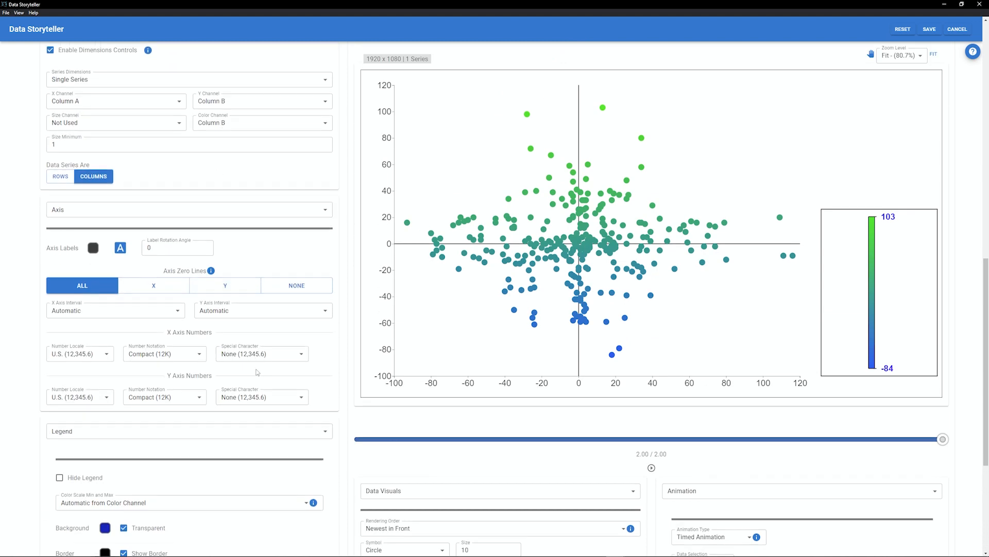
{"action": "scroll", "coordinate": [254, 364], "scroll_direction": "down", "scroll_amount": 5}
- Set the legend labels' special character to US Dollar ($12,345.60)
{"action": "left_click", "coordinate": [112, 464]}
{"action": "left_click", "coordinate": [159, 464]}
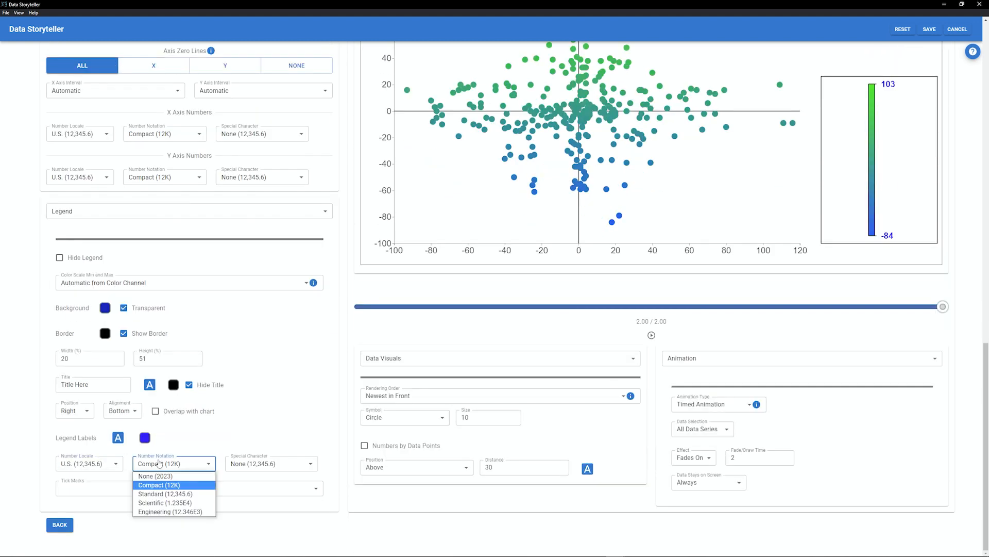
{"action": "left_click", "coordinate": [249, 466]}
{"action": "left_click", "coordinate": [257, 494]}
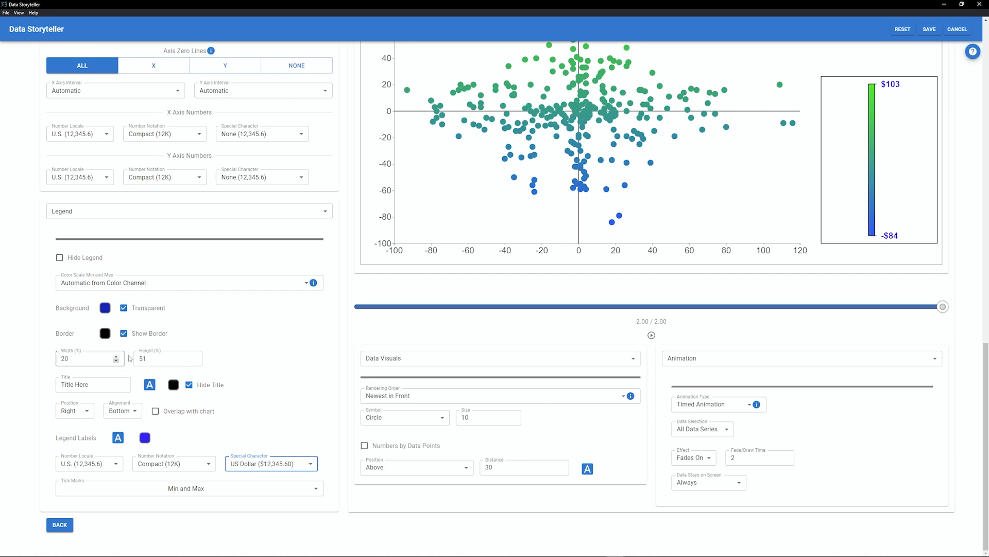
- Switch the legend's color scale min and max to Manual
{"action": "left_click", "coordinate": [141, 286]}
{"action": "left_click", "coordinate": [140, 304]}
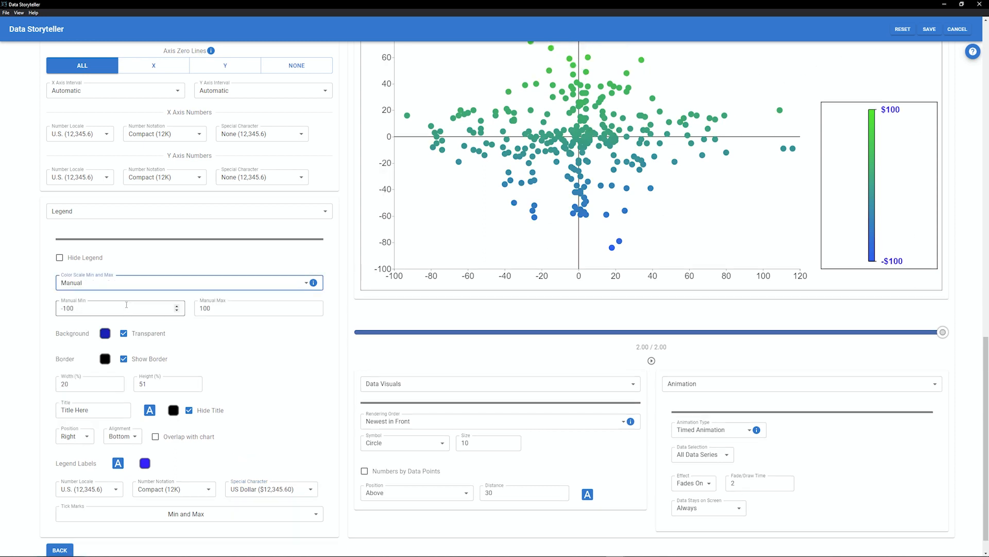
{"action": "left_click", "coordinate": [114, 304]}
{"action": "left_click", "coordinate": [211, 308]}
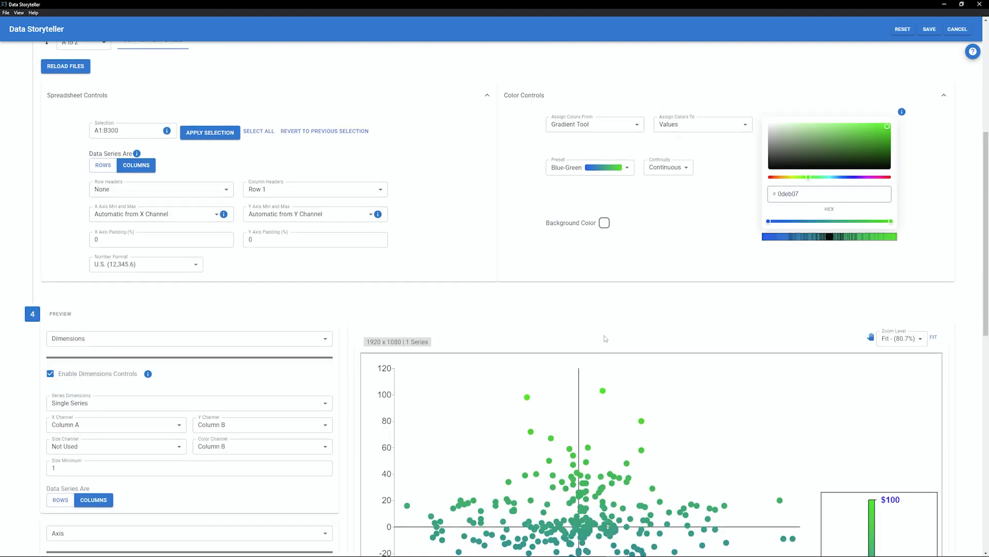
- Set the color gradient continuity to Continuous
{"action": "scroll", "coordinate": [664, 288], "scroll_direction": "up", "scroll_amount": 3}
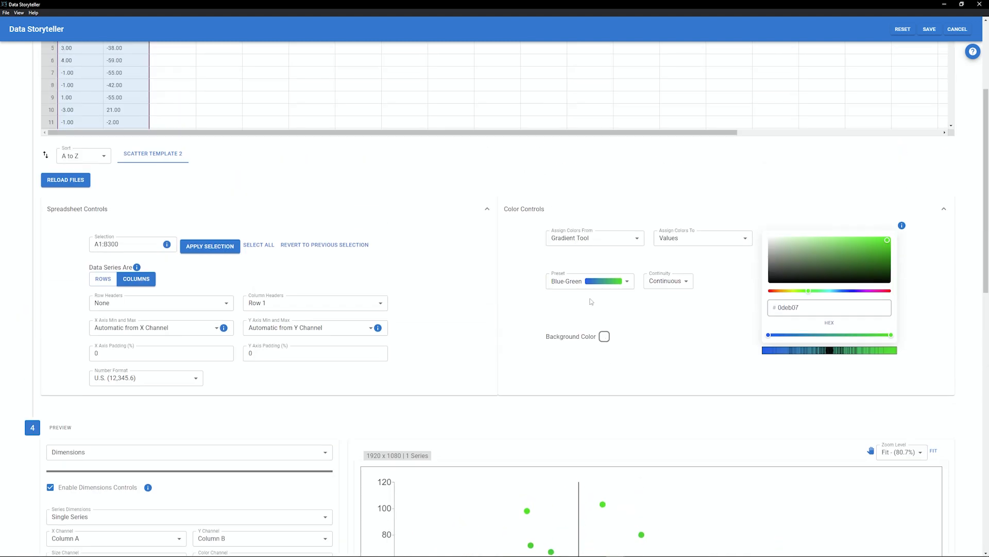
{"action": "left_click", "coordinate": [667, 281]}
{"action": "left_click", "coordinate": [665, 302]}
{"action": "scroll", "coordinate": [347, 366], "scroll_direction": "down", "scroll_amount": 8}
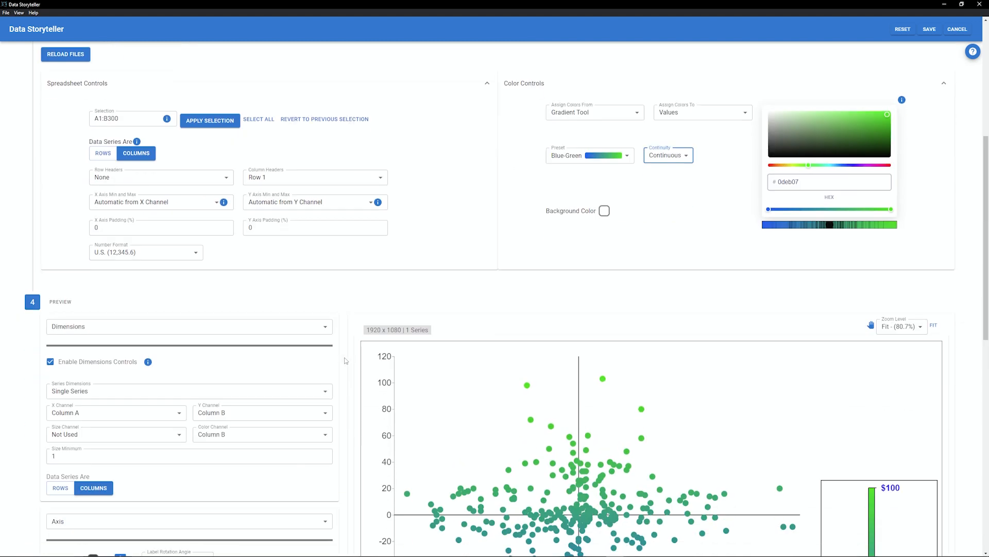
- Set the legend's tick marks to Median and Gradient Markers
{"action": "scroll", "coordinate": [347, 366], "scroll_direction": "down", "scroll_amount": 5}
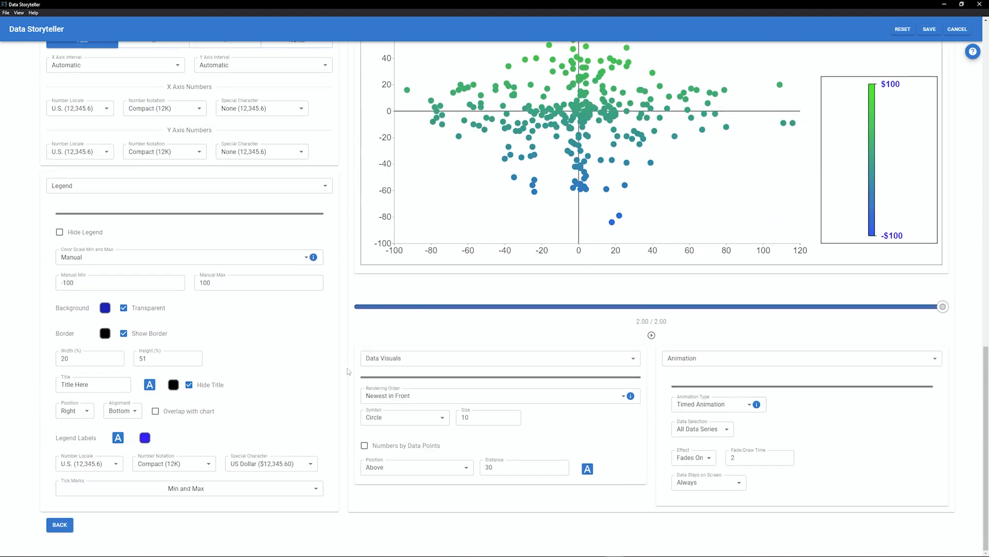
{"action": "left_click", "coordinate": [210, 489]}
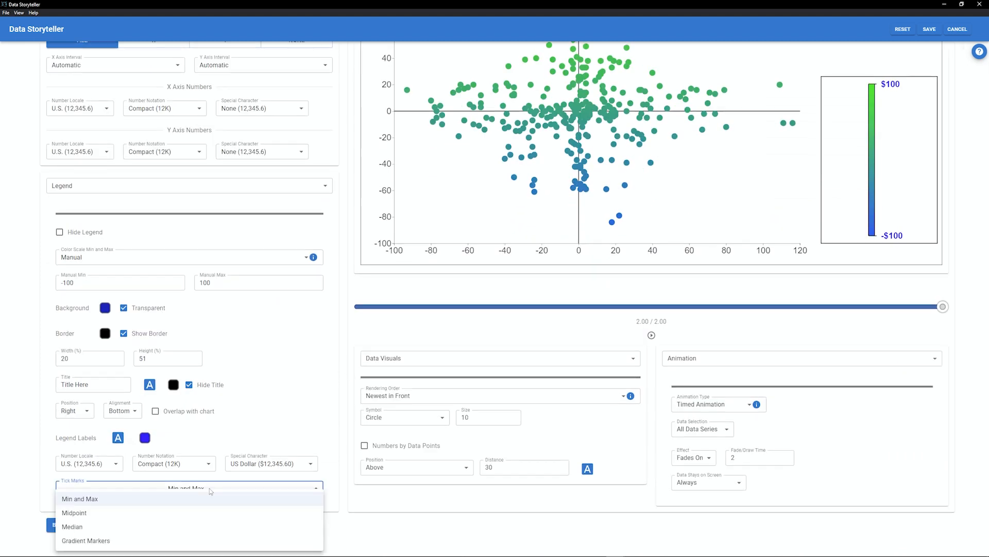
{"action": "left_click", "coordinate": [74, 513]}
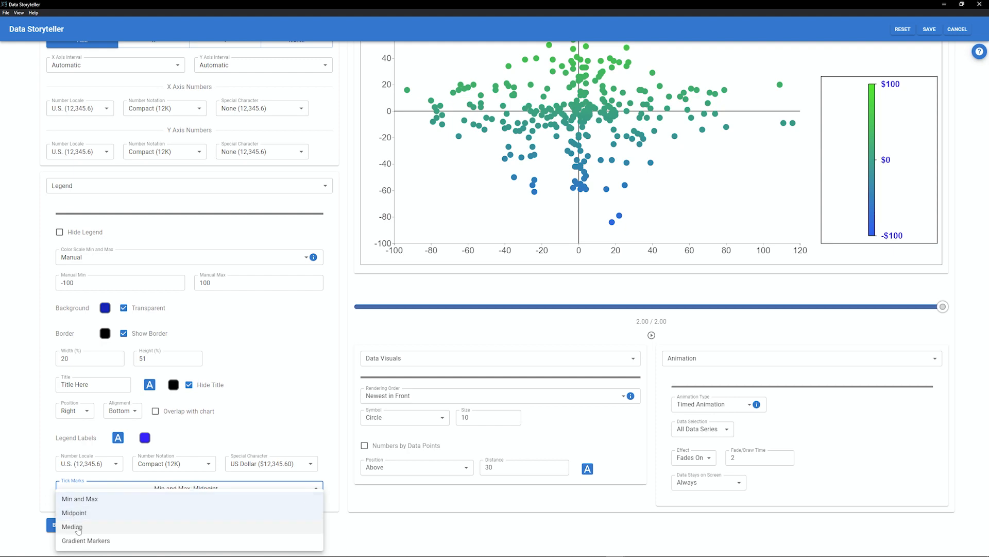
{"action": "left_click", "coordinate": [77, 527]}
{"action": "key", "text": "Escape"}
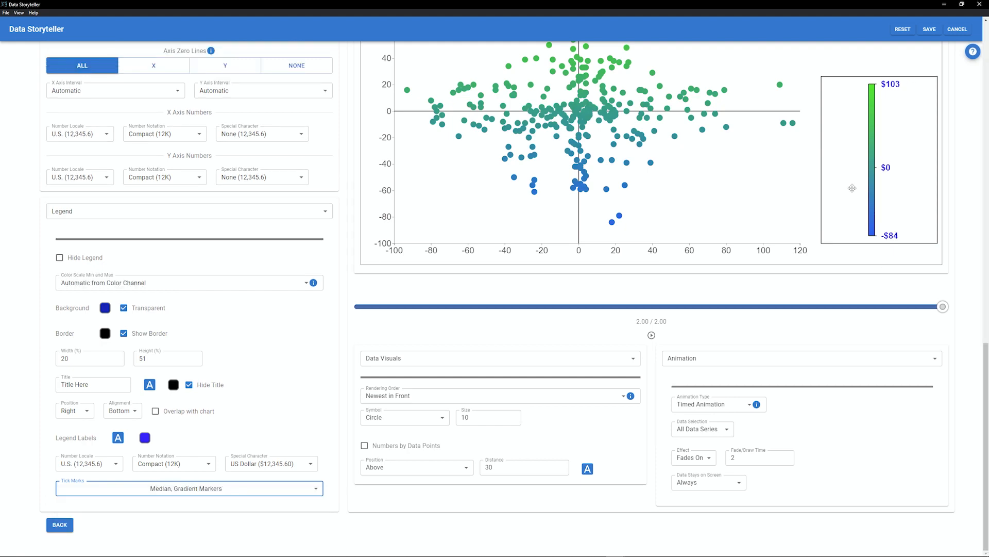
- Add an extra colour stop to the gradient bar in the color controls
{"action": "scroll", "coordinate": [805, 279], "scroll_direction": "up", "scroll_amount": 10}
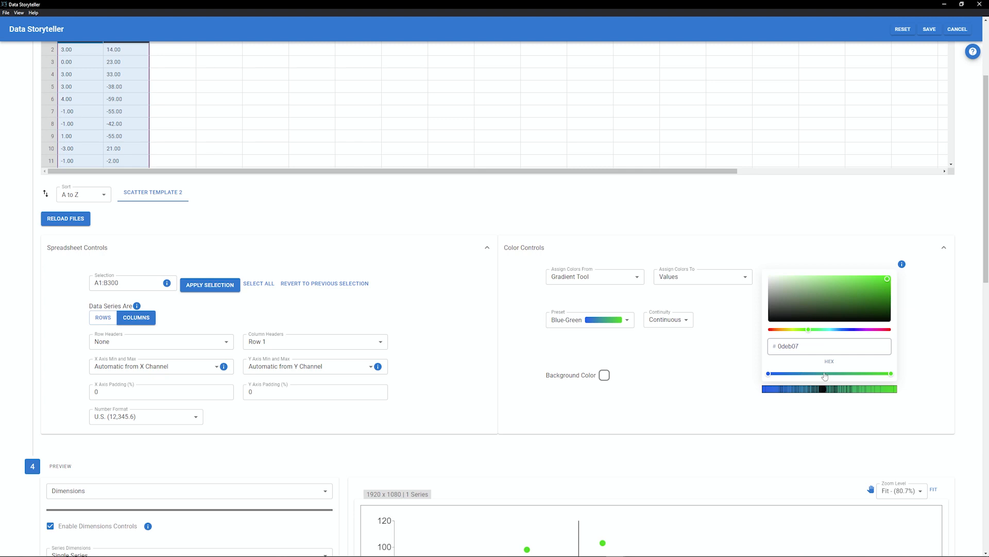
{"action": "left_click", "coordinate": [798, 374]}
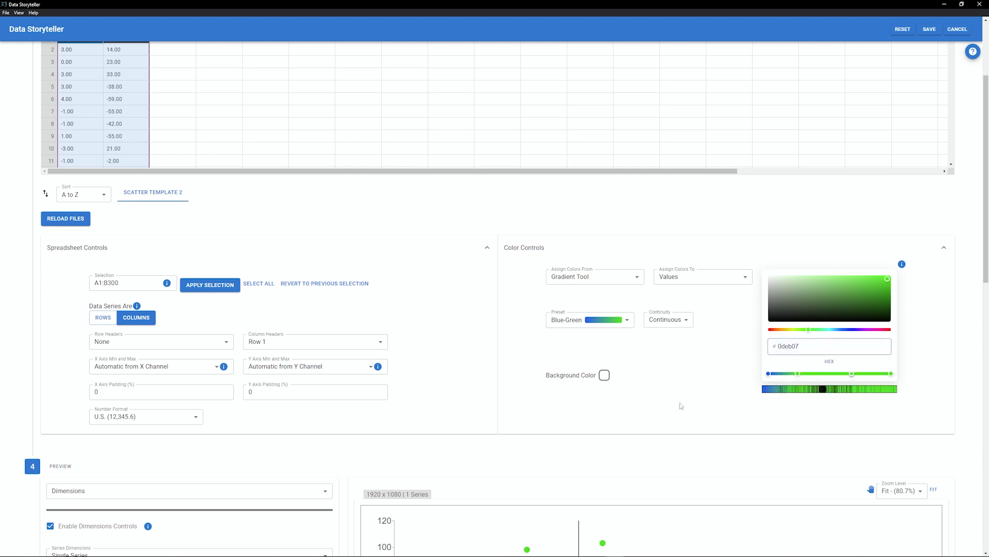
{"action": "scroll", "coordinate": [383, 399], "scroll_direction": "down", "scroll_amount": 10}
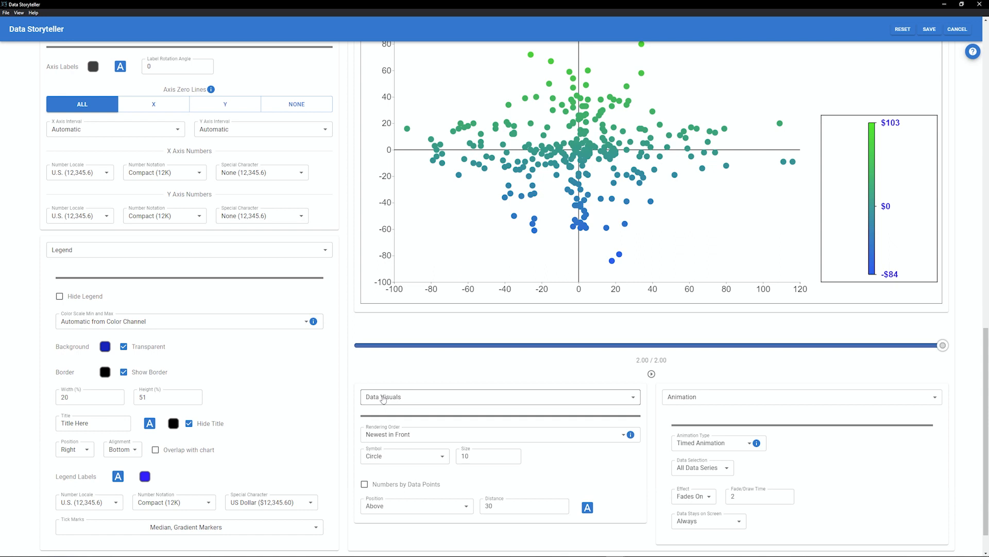
- Set the data point symbol to Square after trying Cross
{"action": "left_click", "coordinate": [387, 456]}
{"action": "left_click", "coordinate": [388, 477]}
{"action": "left_click", "coordinate": [392, 457]}
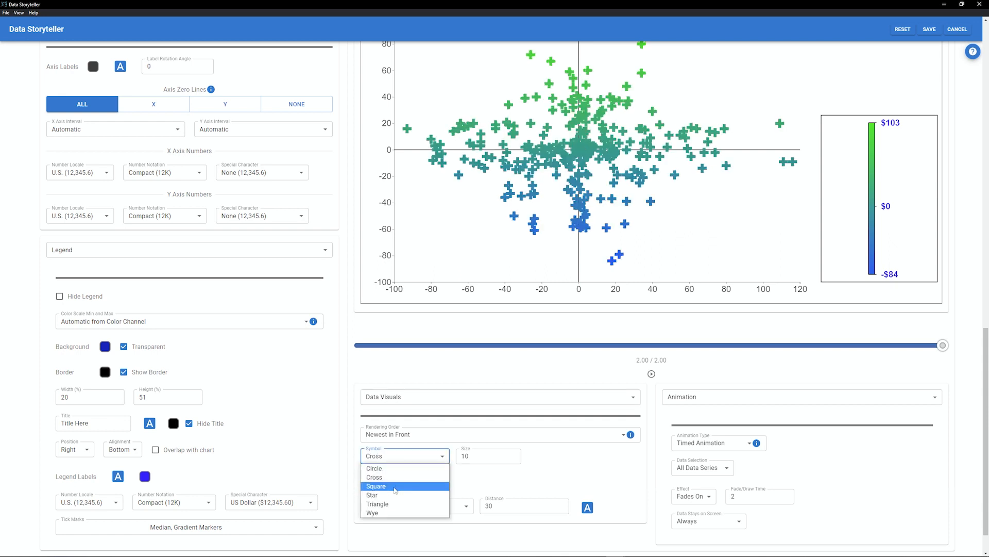
{"action": "left_click", "coordinate": [393, 486]}
- Reduce the data point size
{"action": "left_click", "coordinate": [513, 454]}
{"action": "left_click", "coordinate": [513, 454]}
{"action": "left_click", "coordinate": [513, 454]}
{"action": "left_click", "coordinate": [514, 454]}
{"action": "left_click", "coordinate": [513, 454]}
{"action": "left_click", "coordinate": [513, 454]}
{"action": "left_click", "coordinate": [513, 454]}
{"action": "left_click_drag", "start_coordinate": [513, 459], "coordinate": [513, 458]}
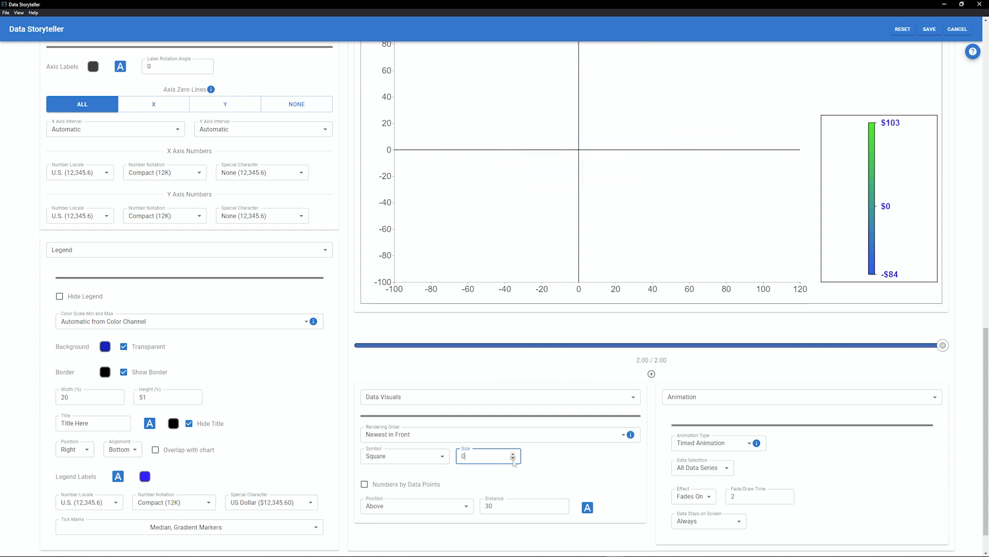
{"action": "left_click", "coordinate": [513, 454]}
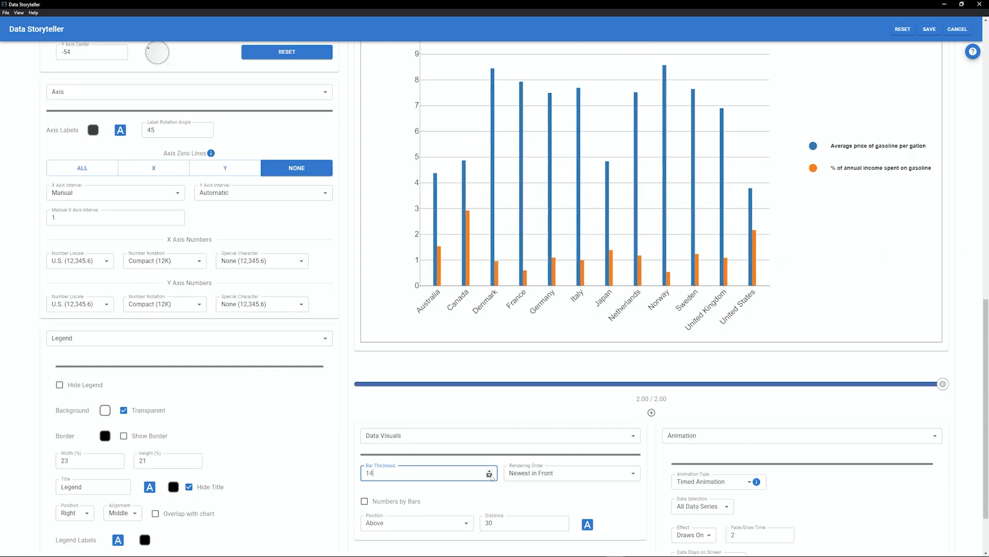
- Increase the bar thickness and the line thickness, and toggle the data points off and on
{"action": "left_click_drag", "start_coordinate": [489, 471], "coordinate": [489, 471]}
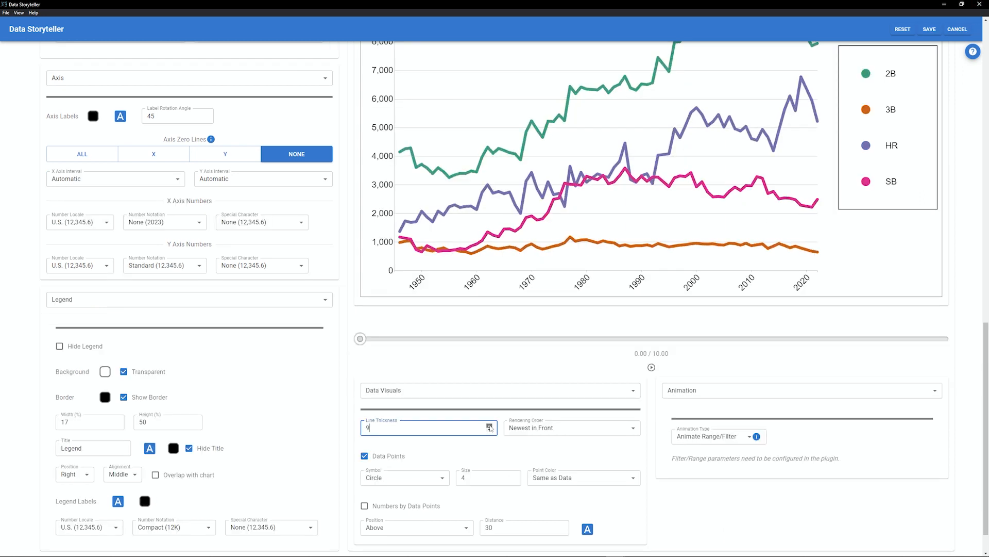
{"action": "left_click_drag", "start_coordinate": [489, 426], "coordinate": [489, 429]}
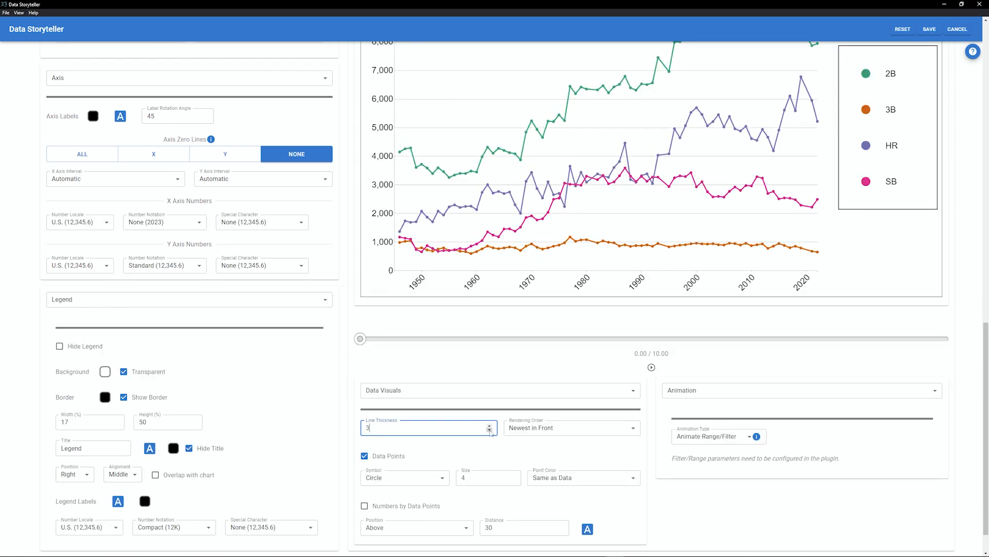
{"action": "left_click", "coordinate": [363, 457]}
{"action": "left_click", "coordinate": [363, 457]}
- Try other data point symbols and set the point size to 5
{"action": "left_click_drag", "start_coordinate": [513, 476], "coordinate": [513, 476]}
{"action": "left_click", "coordinate": [412, 477]}
{"action": "left_click", "coordinate": [421, 510]}
{"action": "left_click", "coordinate": [412, 478]}
{"action": "left_click", "coordinate": [407, 521]}
{"action": "left_click_drag", "start_coordinate": [513, 480], "coordinate": [513, 480]}
{"action": "left_click", "coordinate": [513, 475]}
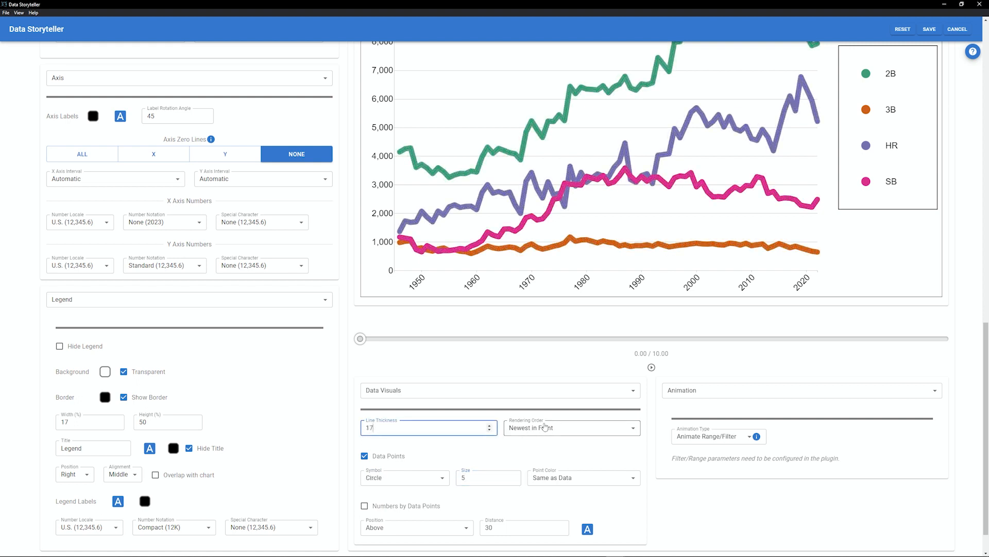
- Change the rendering order of the chart lines
{"action": "left_click", "coordinate": [544, 429]}
{"action": "left_click", "coordinate": [527, 449]}
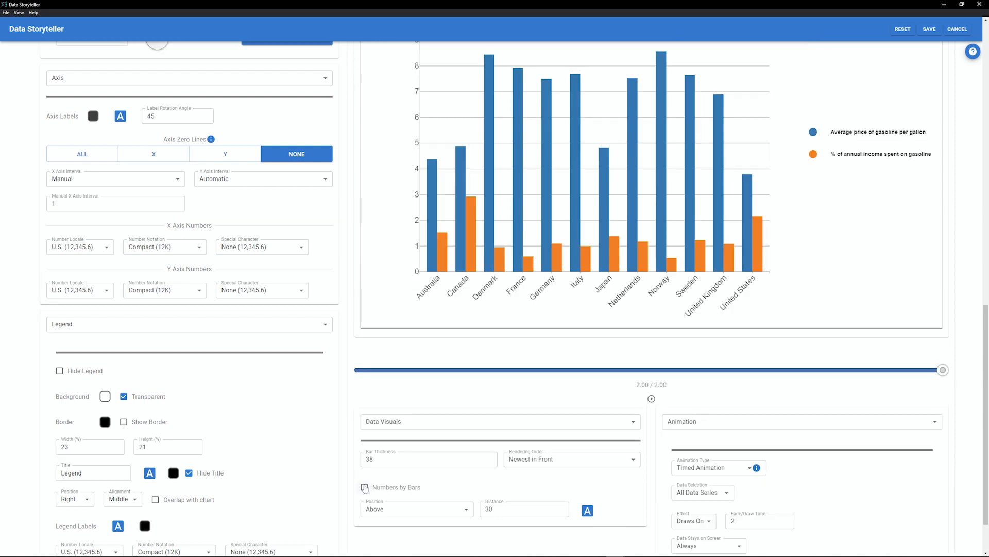
- Show numbers by the bars and preview the animation by scrubbing the timeline
{"action": "left_click", "coordinate": [365, 487]}
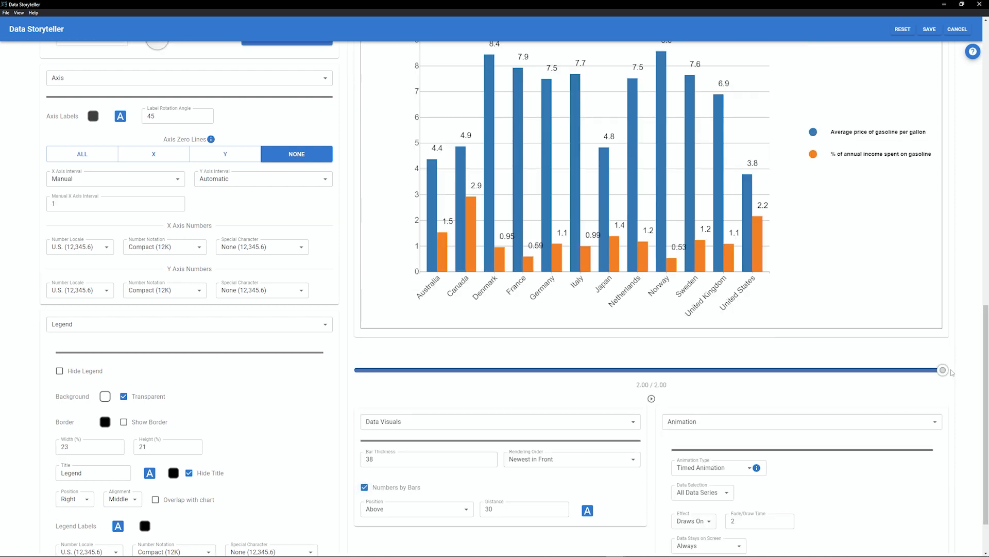
{"action": "left_click_drag", "start_coordinate": [945, 371], "coordinate": [418, 370]}
{"action": "left_click_drag", "start_coordinate": [418, 370], "coordinate": [883, 370]}
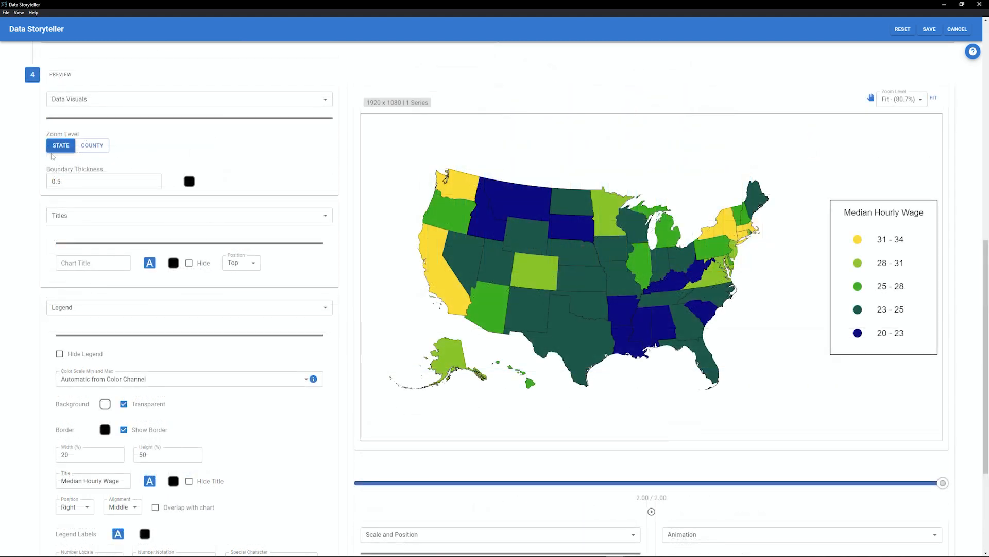
- Switch the map zoom level to County and open the state selector
{"action": "left_click", "coordinate": [88, 146]}
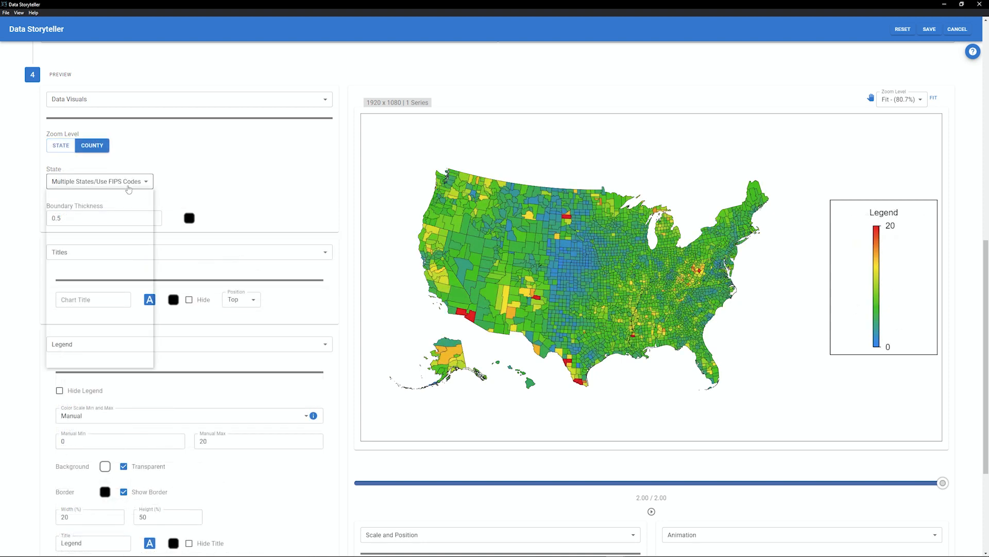
{"action": "left_click", "coordinate": [129, 185]}
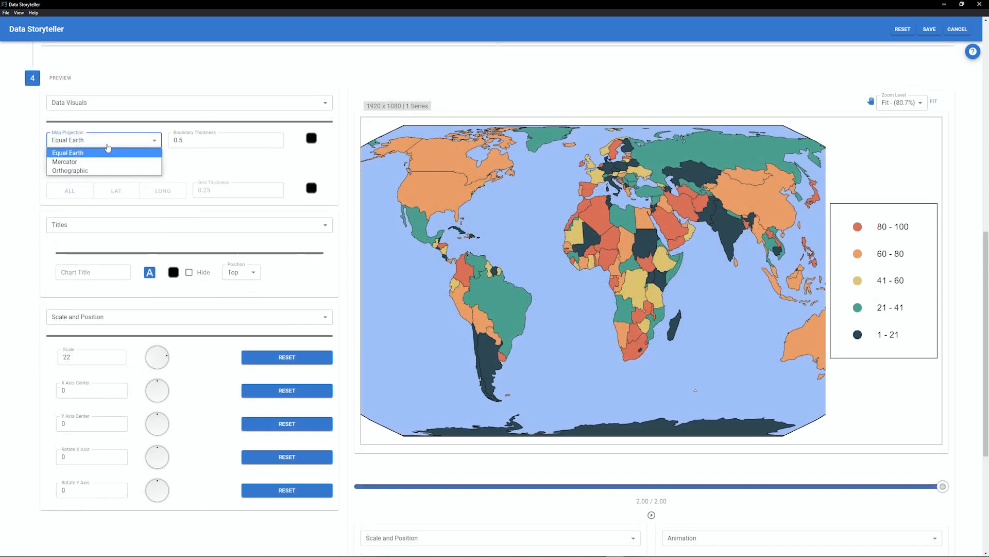
- Set the map projection to Orthographic after trying Mercator
{"action": "left_click", "coordinate": [77, 161]}
{"action": "left_click", "coordinate": [81, 140]}
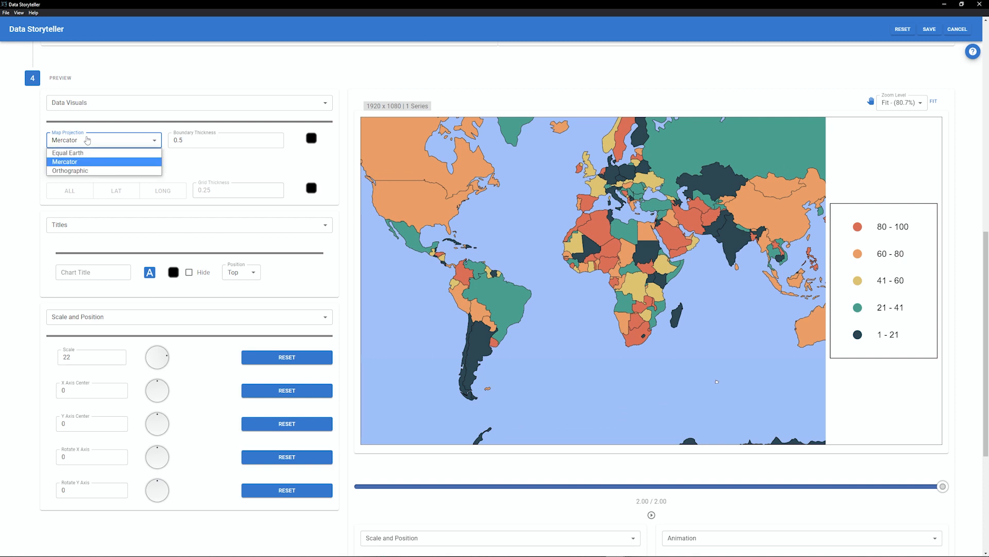
{"action": "left_click", "coordinate": [80, 170]}
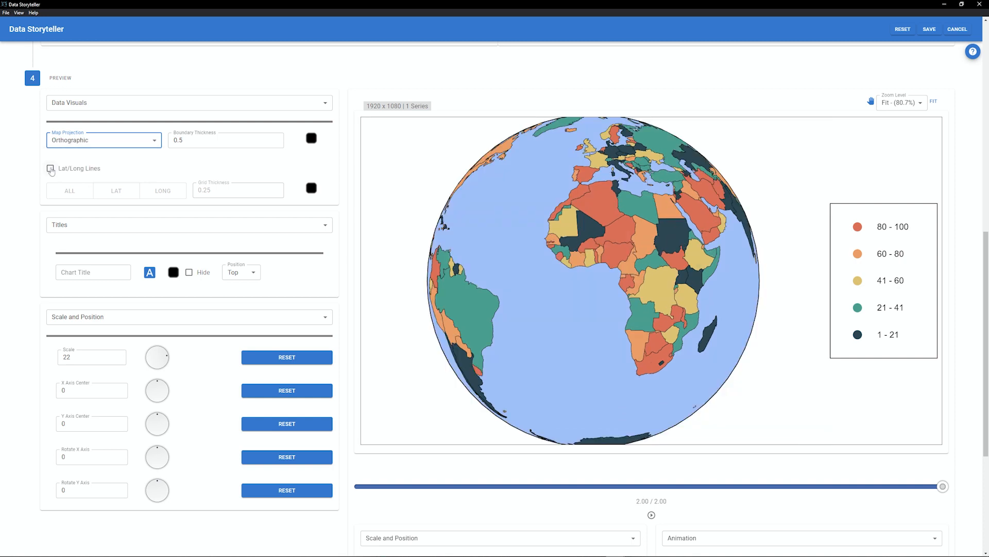
- Enable lat/long lines, trying Lat and Long before showing All
{"action": "left_click", "coordinate": [51, 169]}
{"action": "left_click", "coordinate": [116, 191]}
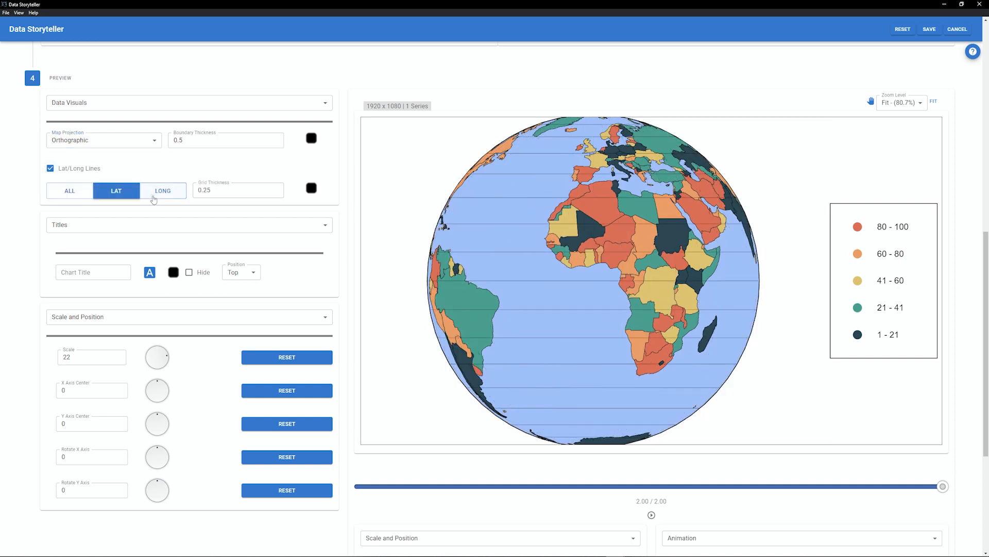
{"action": "left_click", "coordinate": [154, 199]}
{"action": "left_click", "coordinate": [69, 191]}
- Set the map scale to 82 and the boundary thickness to 2
{"action": "left_click", "coordinate": [229, 144]}
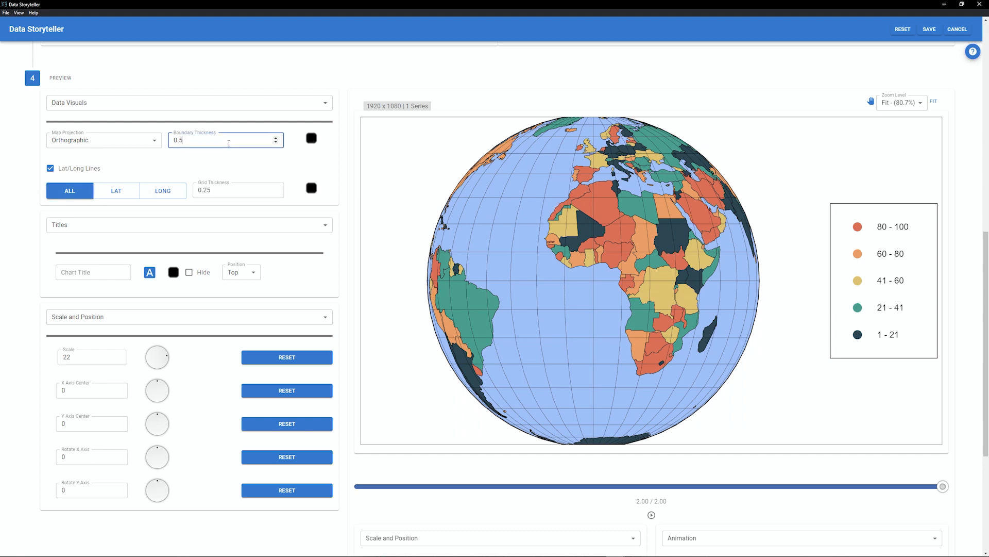
{"action": "left_click_drag", "start_coordinate": [229, 143], "coordinate": [146, 150]}
{"action": "left_click_drag", "start_coordinate": [169, 356], "coordinate": [129, 268]}
{"action": "left_click", "coordinate": [180, 141]}
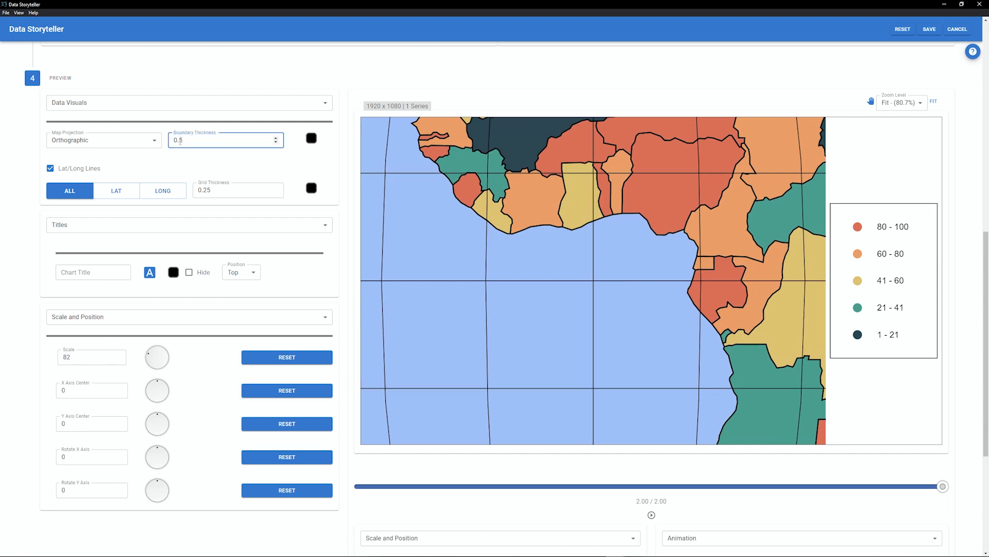
{"action": "type", "text": "2"}
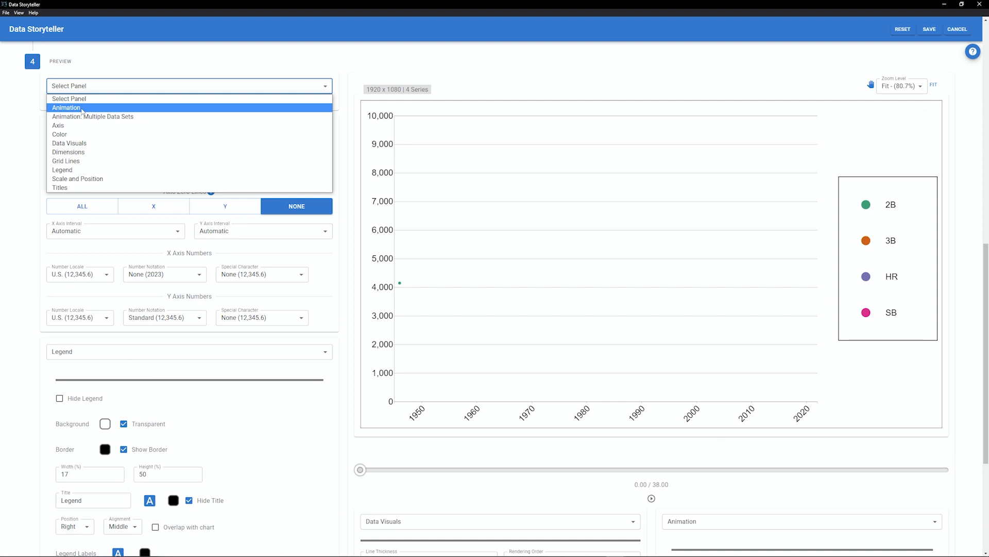
- Open the Animation panel and switch the animation type from Timed Animation to Animate Range/Filter
{"action": "left_click", "coordinate": [81, 109]}
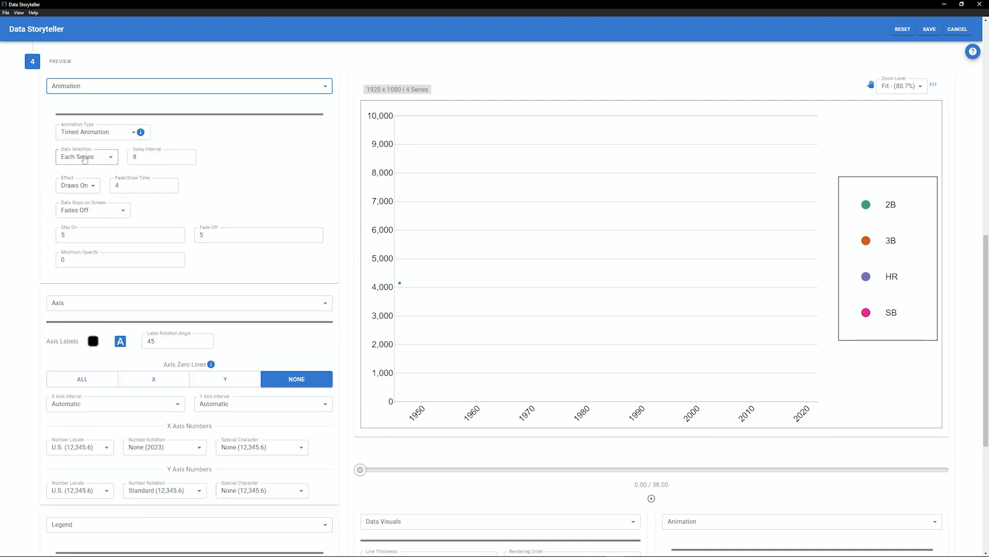
{"action": "left_click", "coordinate": [80, 137]}
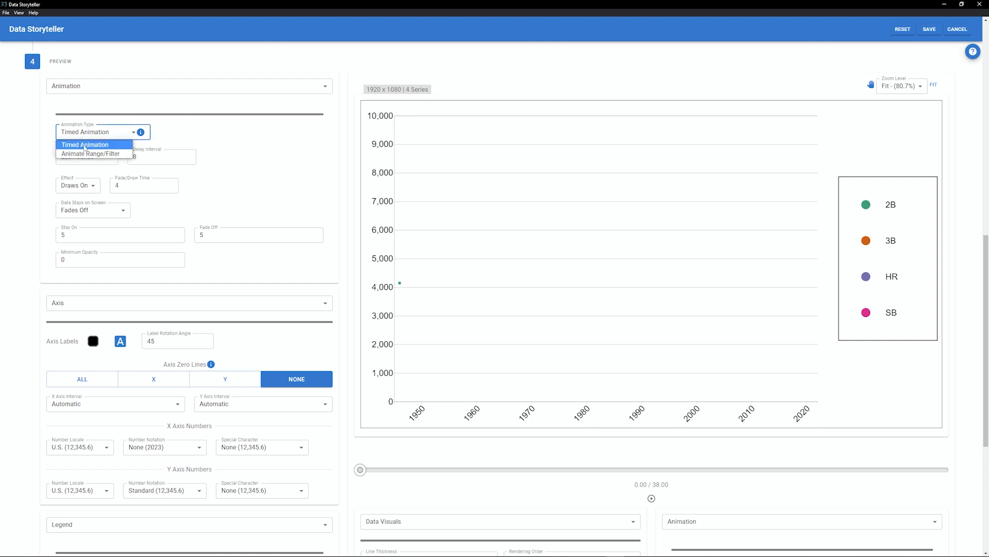
{"action": "left_click", "coordinate": [84, 146]}
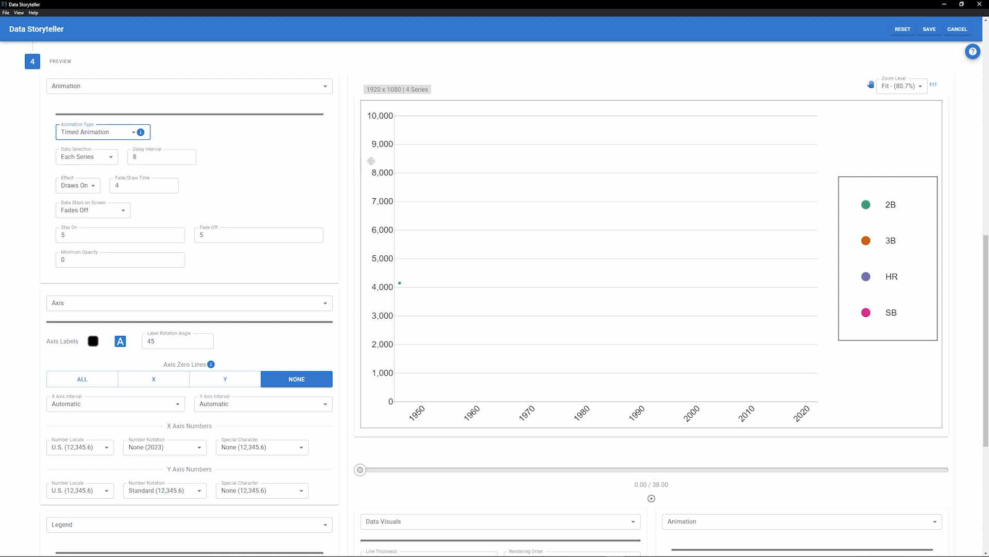
{"action": "left_click", "coordinate": [83, 133]}
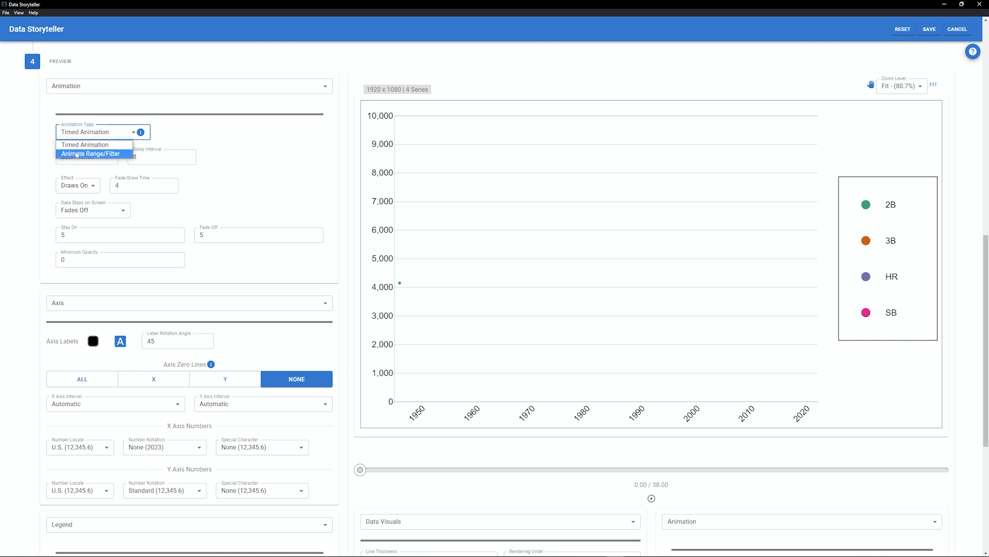
{"action": "left_click", "coordinate": [80, 152]}
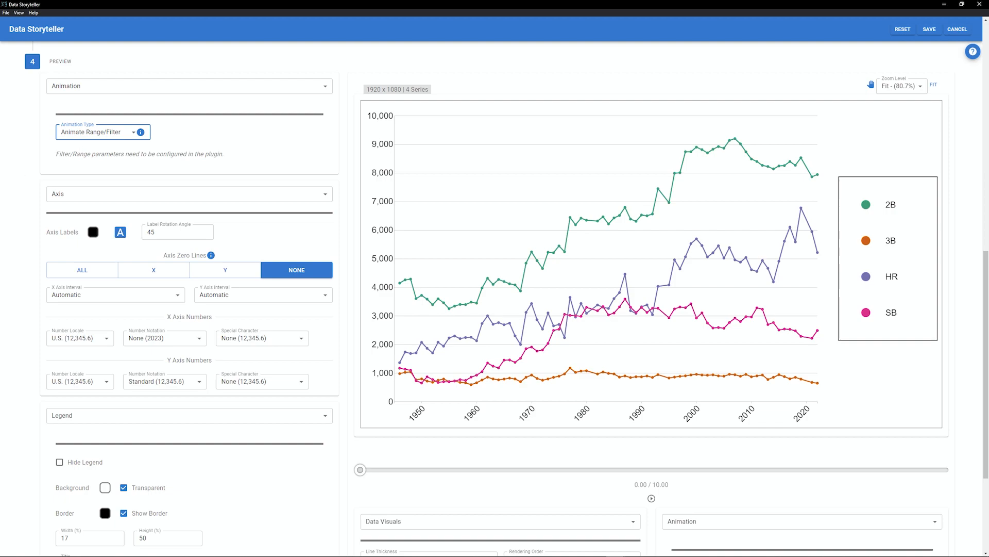
- Save the chart and, in After Effects, set the Data Storyteller effect's Range to Columns
{"action": "left_click", "coordinate": [930, 30]}
{"action": "left_click", "coordinate": [109, 346]}
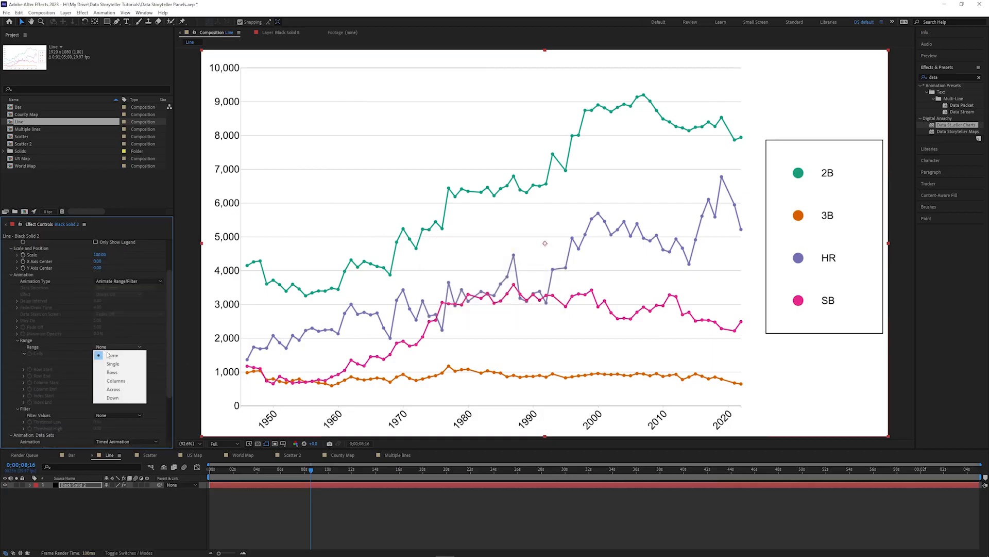
{"action": "left_click", "coordinate": [113, 382]}
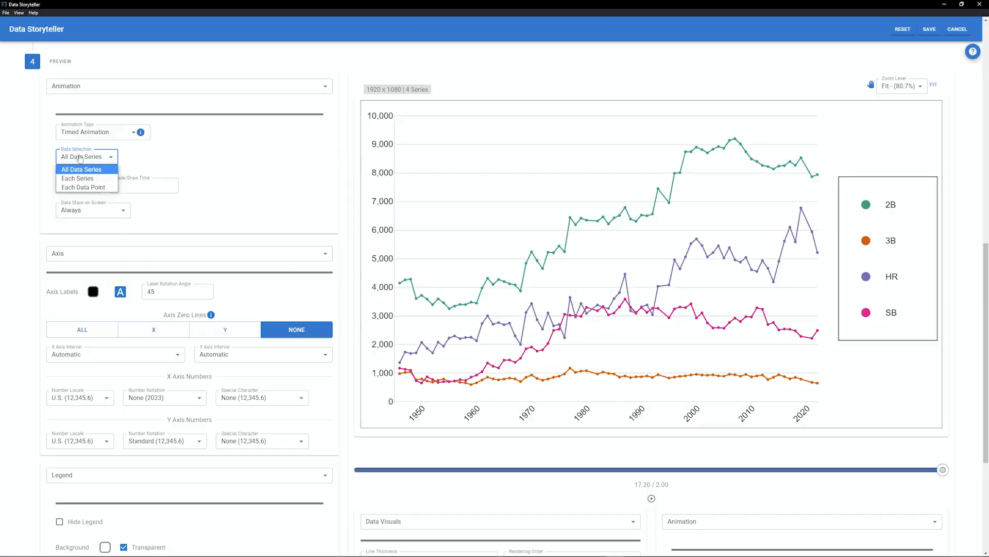
- Set the timed animation's data selection to All Data Series and scrub the preview
{"action": "left_click", "coordinate": [81, 170]}
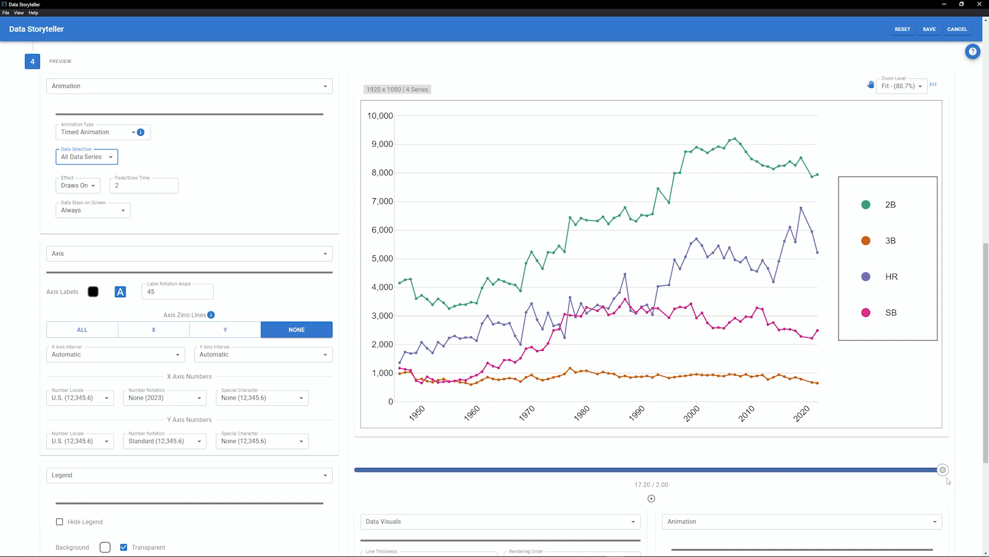
{"action": "mouse_move", "coordinate": [944, 453]}
{"action": "left_mouse_down"}
{"action": "mouse_move", "coordinate": [449, 452]}
{"action": "mouse_move", "coordinate": [945, 452]}
{"action": "left_mouse_up"}
- Switch the data selection to Each Series and scrub through the preview
{"action": "left_click", "coordinate": [82, 157]}
{"action": "left_click", "coordinate": [77, 175]}
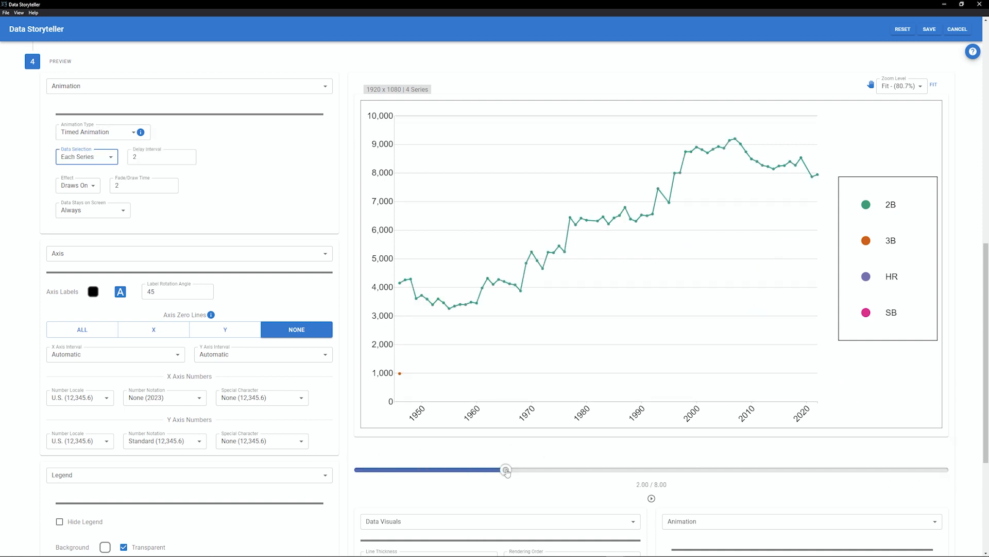
{"action": "left_click_drag", "start_coordinate": [506, 472], "coordinate": [784, 467]}
- Try the Each Data Point data selection and scrub through the preview
{"action": "left_click", "coordinate": [82, 156]}
{"action": "left_click", "coordinate": [78, 188]}
{"action": "left_click", "coordinate": [388, 470]}
{"action": "left_click_drag", "start_coordinate": [388, 470], "coordinate": [555, 469]}
- Set the data selection back to Each Series and scrub the preview
{"action": "left_click", "coordinate": [67, 185]}
{"action": "left_click", "coordinate": [72, 206]}
{"action": "mouse_move", "coordinate": [942, 469]}
{"action": "left_mouse_down"}
{"action": "mouse_move", "coordinate": [419, 469]}
{"action": "mouse_move", "coordinate": [941, 469]}
{"action": "mouse_move", "coordinate": [759, 470]}
{"action": "mouse_move", "coordinate": [863, 469]}
{"action": "left_mouse_up"}
- Raise the Fade/Draw Time to 5 and scrub the preview
{"action": "left_click", "coordinate": [132, 182]}
{"action": "left_click", "coordinate": [170, 183]}
{"action": "left_click", "coordinate": [170, 183]}
{"action": "left_click", "coordinate": [171, 184]}
{"action": "left_click_drag", "start_coordinate": [725, 470], "coordinate": [482, 470]}
- Set the Delay Interval to 10 and play the animation preview
{"action": "left_click", "coordinate": [77, 185]}
{"action": "left_click", "coordinate": [79, 166]}
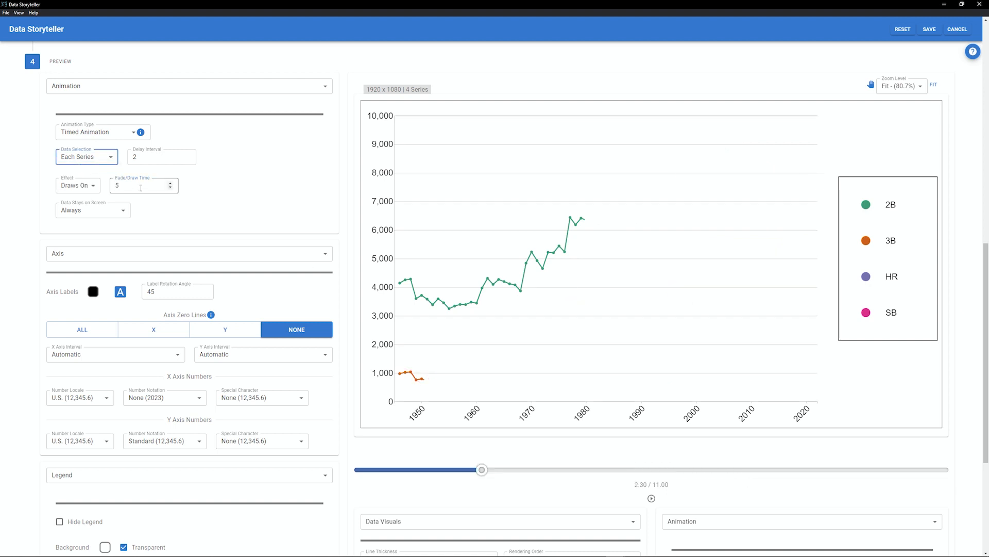
{"action": "left_click", "coordinate": [145, 161]}
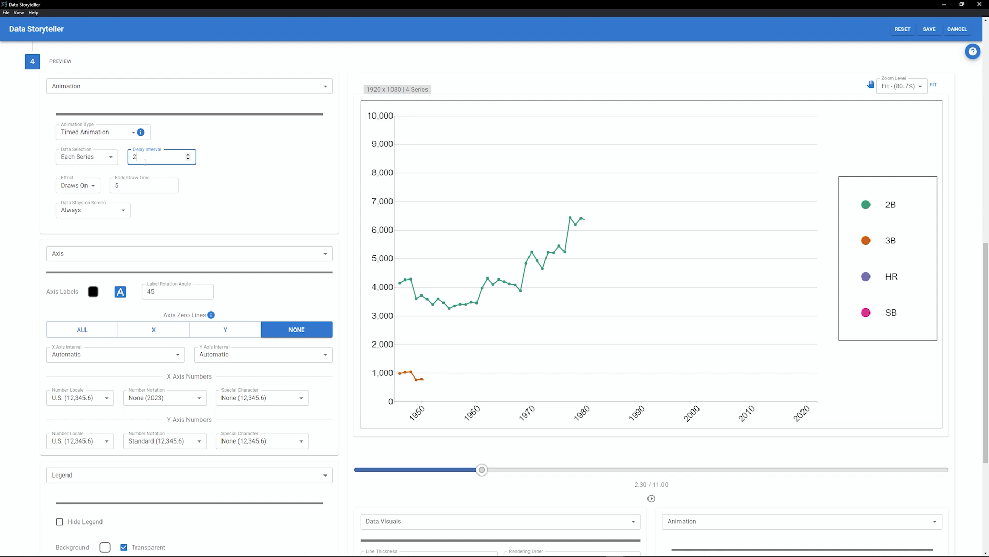
{"action": "left_click_drag", "start_coordinate": [482, 469], "coordinate": [828, 426]}
{"action": "double_click", "coordinate": [135, 157]}
{"action": "type", "text": "1"}
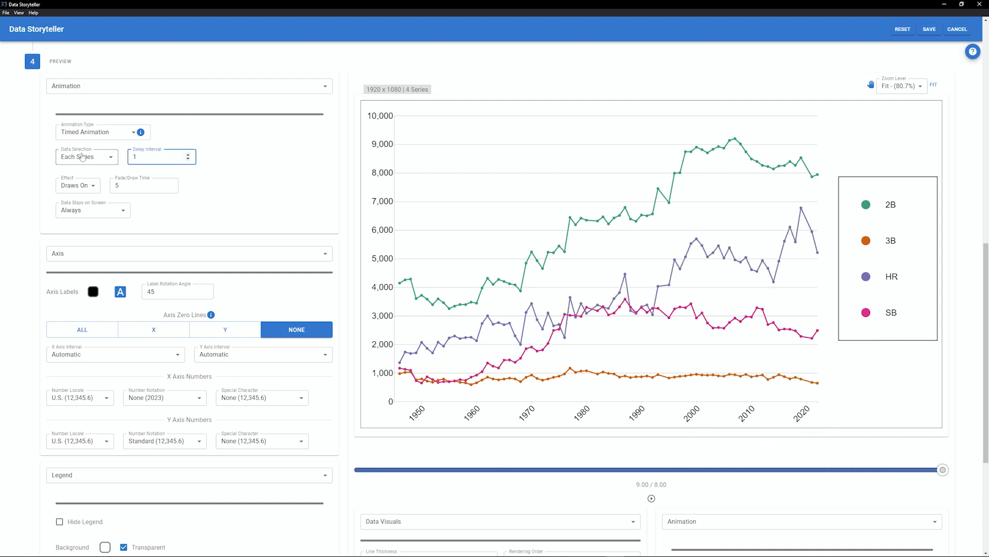
{"action": "type", "text": "0"}
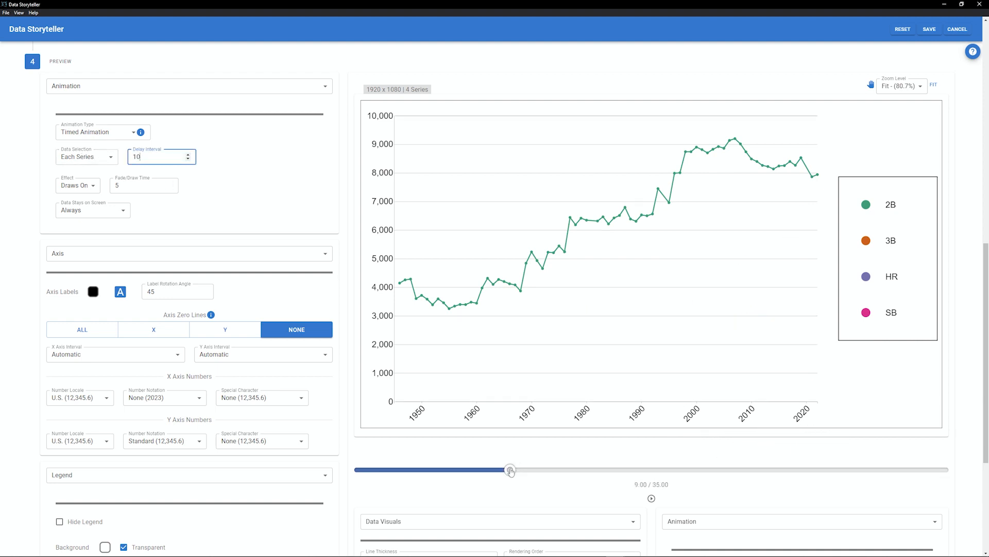
{"action": "left_click", "coordinate": [648, 498]}
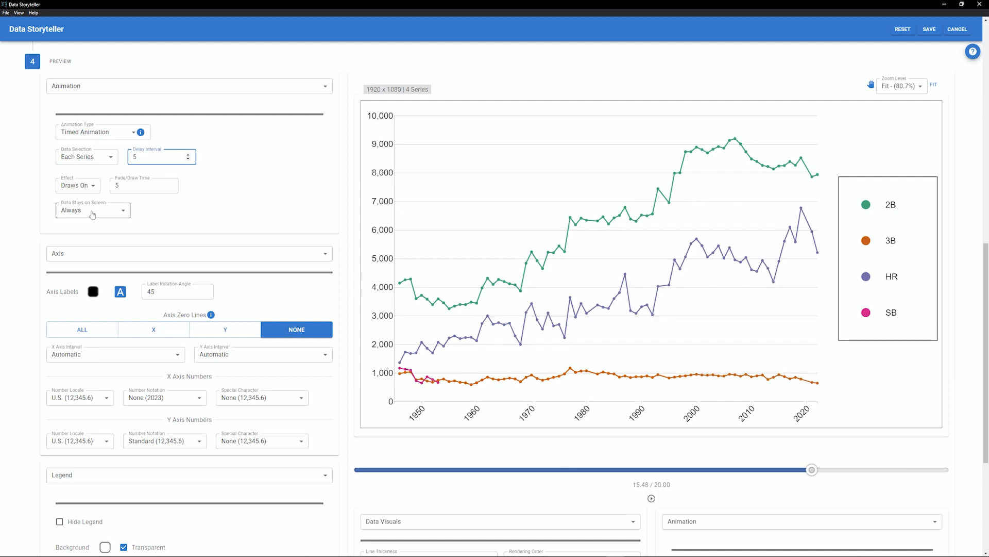
- Set data to disappear instantly from screen with a minimum opacity of 50, and scrub the preview
{"action": "left_click", "coordinate": [93, 212]}
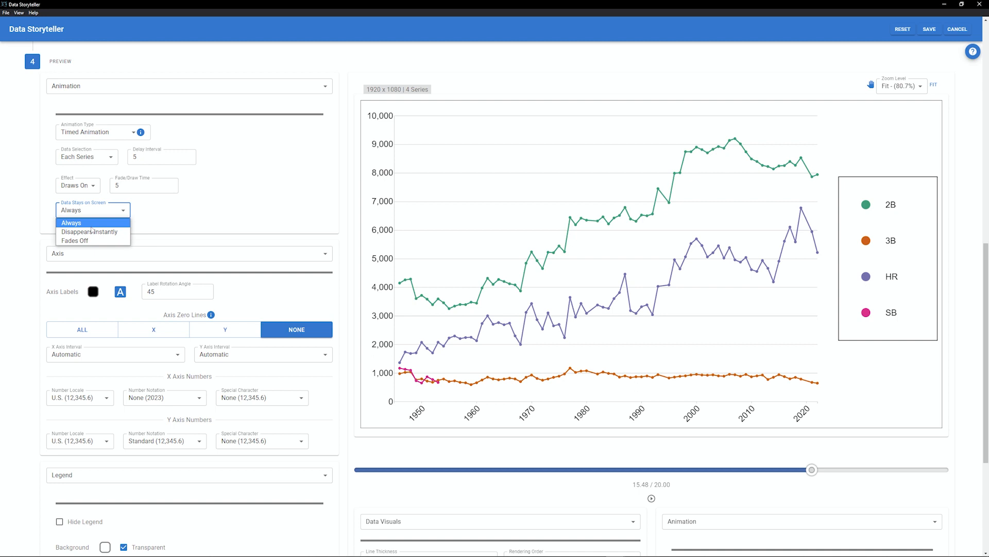
{"action": "left_click", "coordinate": [92, 232]}
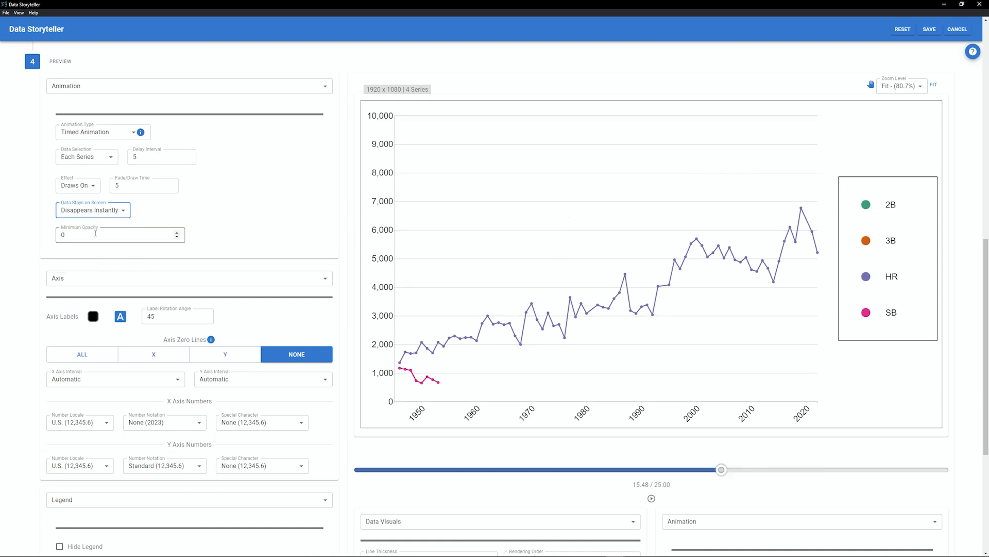
{"action": "double_click", "coordinate": [96, 232]}
{"action": "type", "text": "50"}
{"action": "left_click", "coordinate": [421, 470]}
{"action": "mouse_move", "coordinate": [422, 471]}
{"action": "left_mouse_down"}
{"action": "mouse_move", "coordinate": [398, 471]}
{"action": "mouse_move", "coordinate": [917, 473]}
{"action": "left_mouse_up"}
- Change Data Stays on Screen to Fades Off and set the Fade Off time to 2
{"action": "left_click", "coordinate": [92, 210]}
{"action": "left_click", "coordinate": [93, 227]}
{"action": "left_click", "coordinate": [120, 235]}
{"action": "left_click", "coordinate": [211, 235]}
{"action": "left_click_drag", "start_coordinate": [824, 471], "coordinate": [360, 469]}
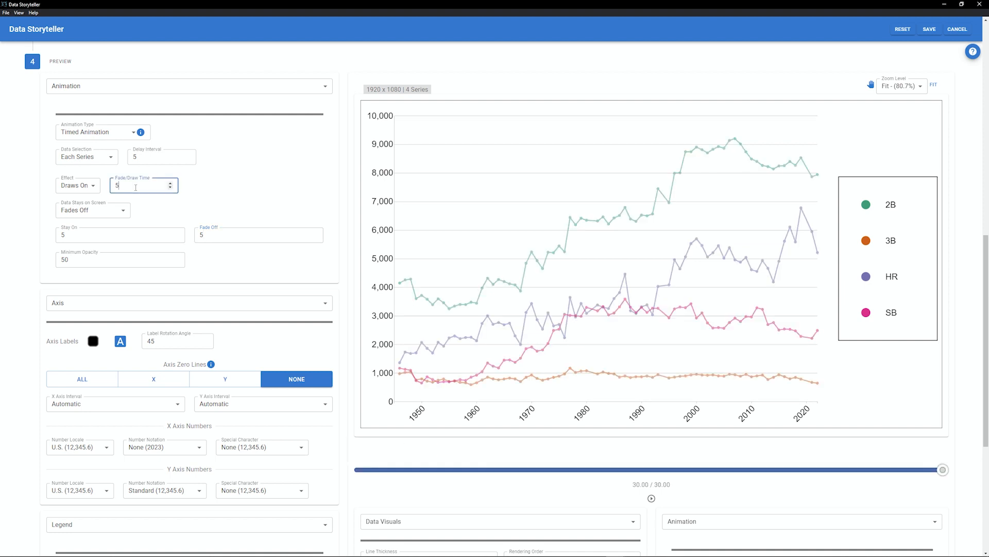
{"action": "key", "text": "BackSpace"}
{"action": "type", "text": "2"}
{"action": "left_click", "coordinate": [205, 234]}
{"action": "key", "text": "BackSpace"}
{"action": "type", "text": "2."}
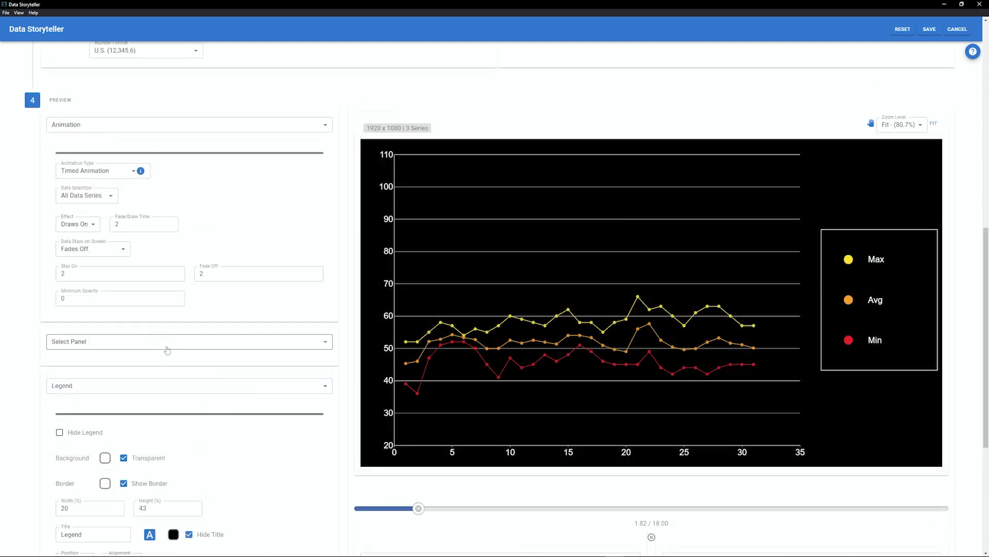
- Open the Animation: Multiple Data Sets panel, set subsequent data sets to Animate, and play the preview
{"action": "left_click", "coordinate": [165, 349]}
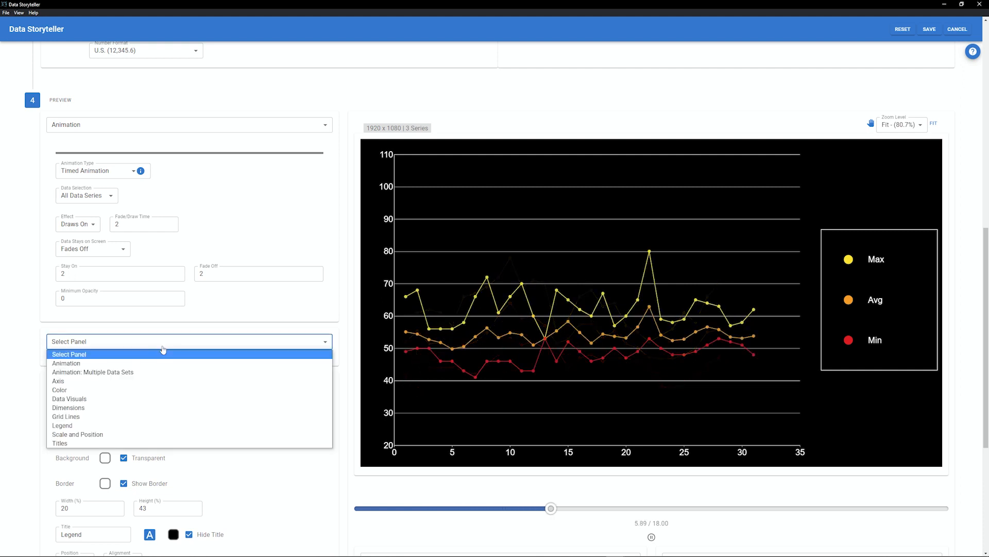
{"action": "left_click", "coordinate": [133, 371]}
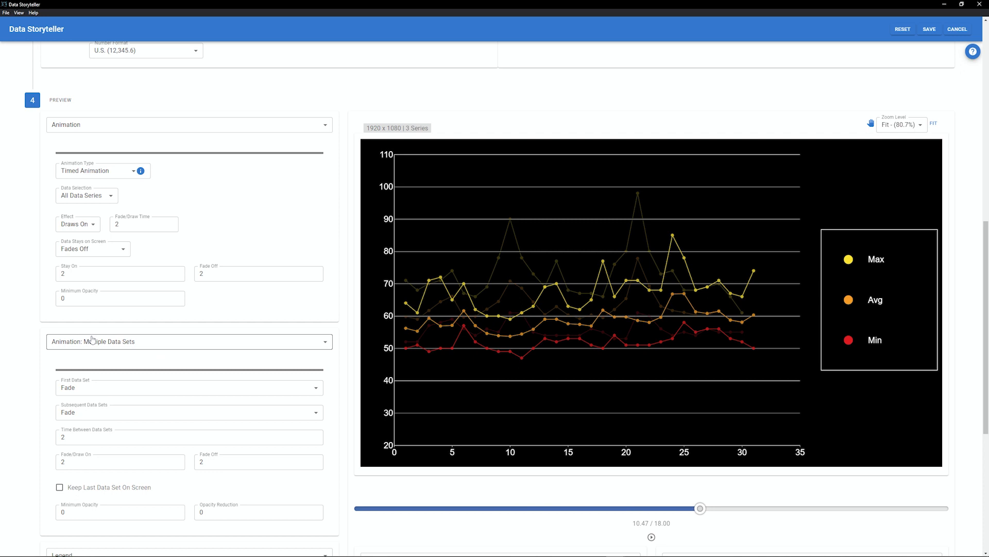
{"action": "left_click", "coordinate": [91, 390]}
{"action": "left_click", "coordinate": [91, 397]}
{"action": "left_click_drag", "start_coordinate": [699, 508], "coordinate": [412, 508]}
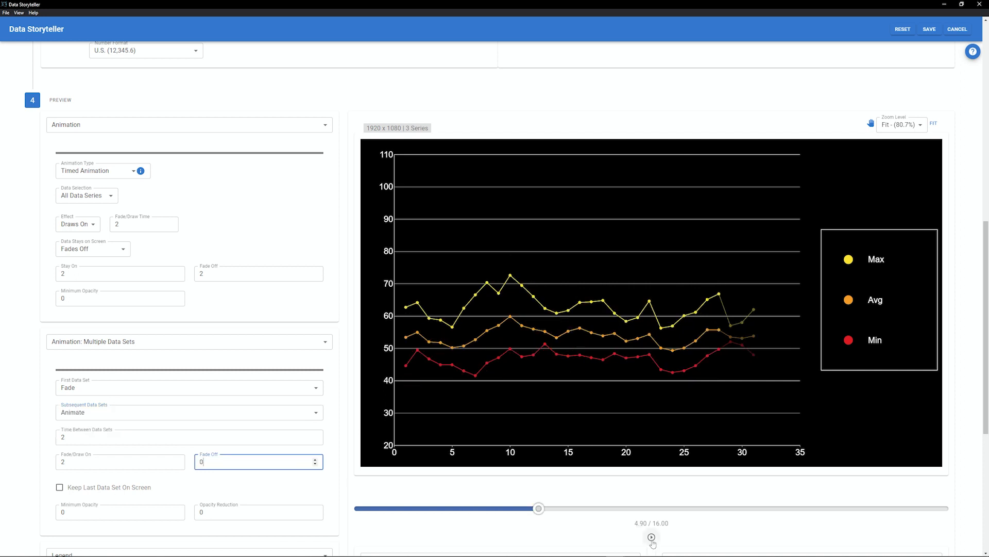
{"action": "left_click", "coordinate": [652, 537]}
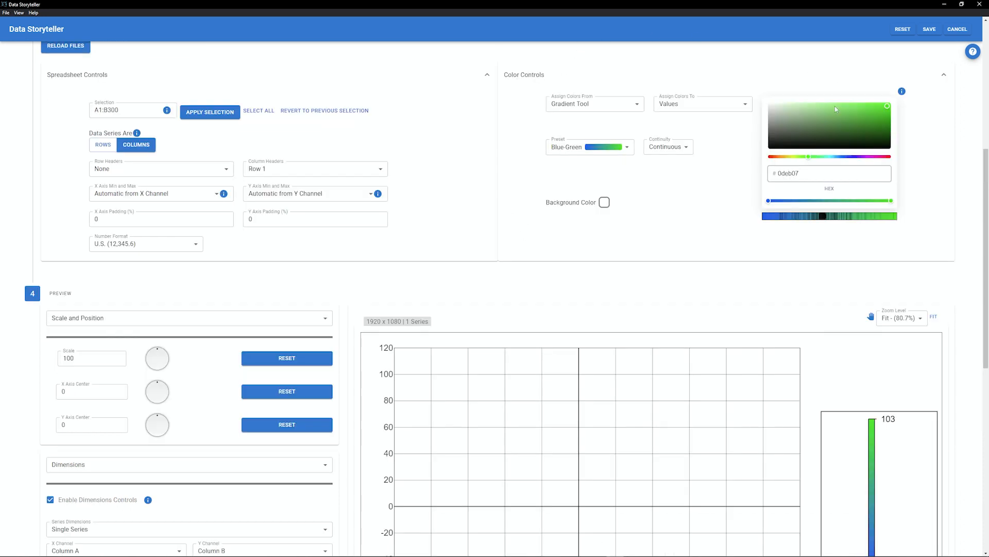
- Open the Color panel, try the Preset Palette color source, then return to Gradient Tool
{"action": "scroll", "coordinate": [352, 346], "scroll_direction": "down", "scroll_amount": 3}
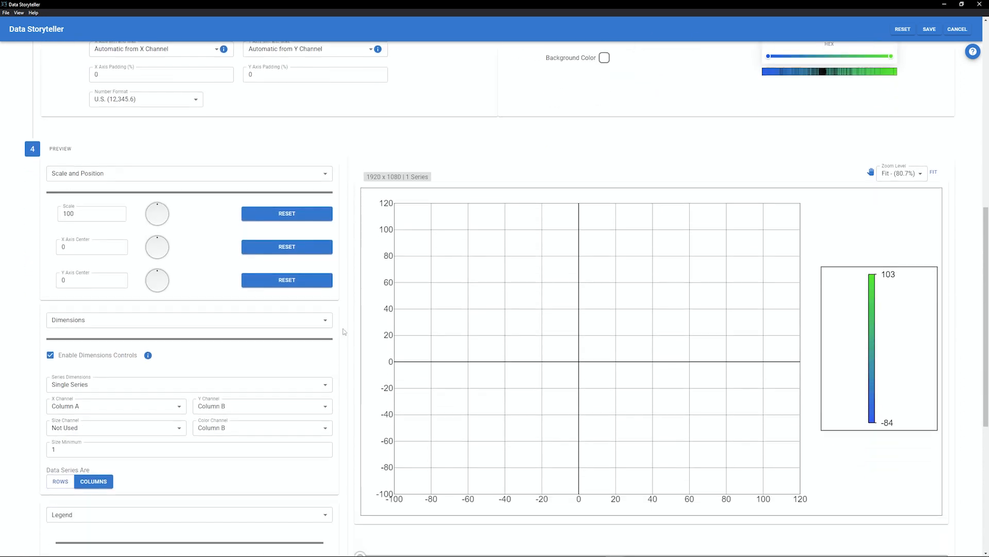
{"action": "left_click", "coordinate": [274, 162]}
{"action": "left_click", "coordinate": [146, 211]}
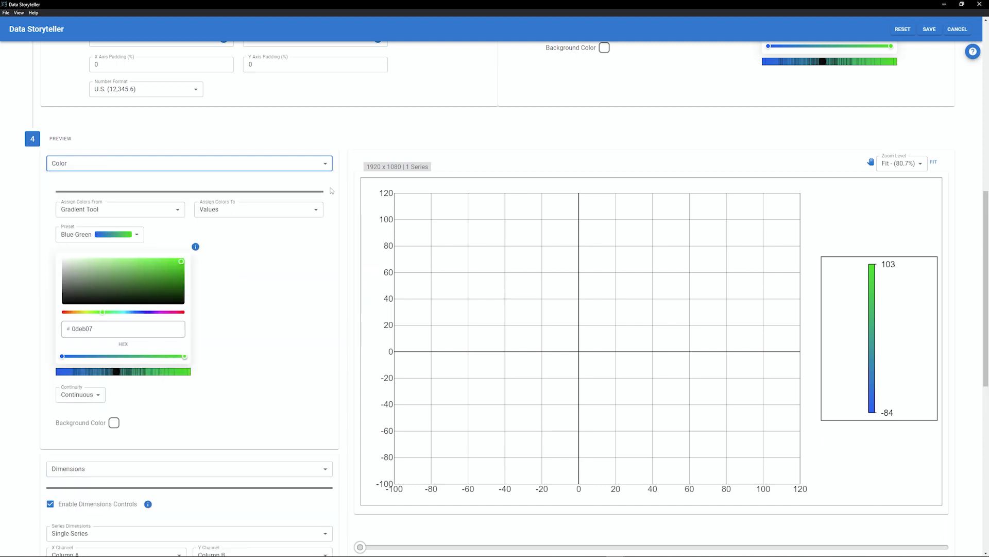
{"action": "scroll", "coordinate": [233, 333], "scroll_direction": "down", "scroll_amount": 1}
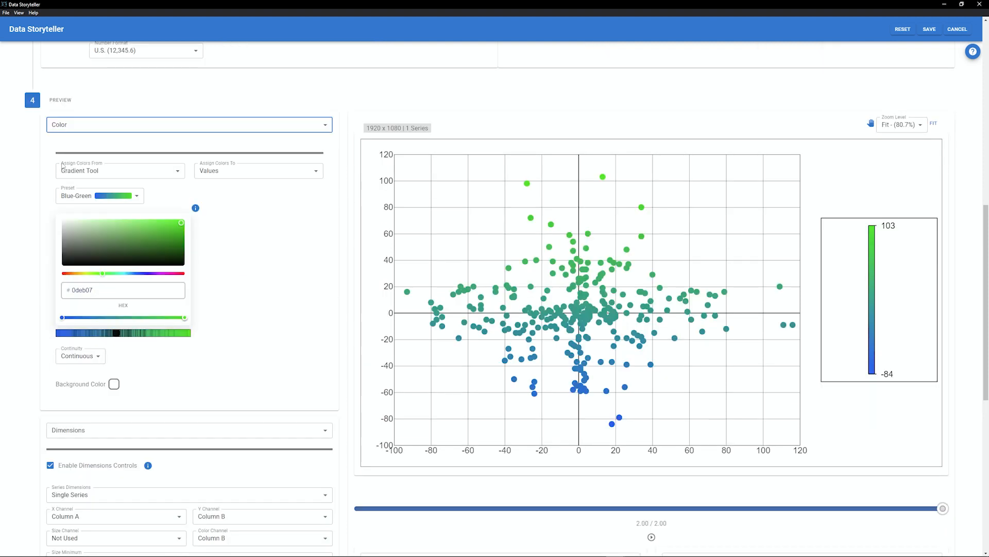
{"action": "left_click", "coordinate": [92, 166]}
{"action": "left_click", "coordinate": [78, 179]}
{"action": "left_click", "coordinate": [239, 170]}
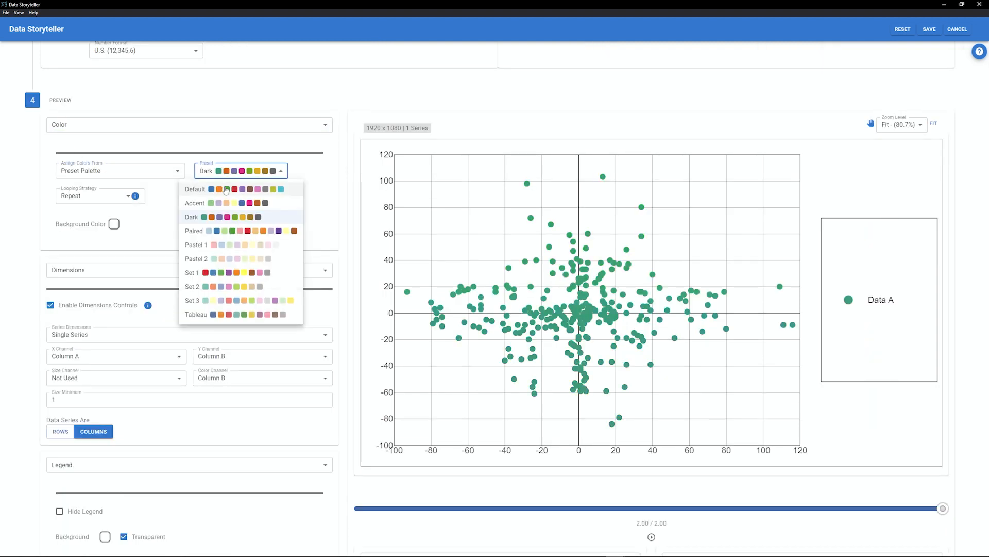
{"action": "left_click", "coordinate": [144, 175]}
{"action": "left_click", "coordinate": [103, 163]}
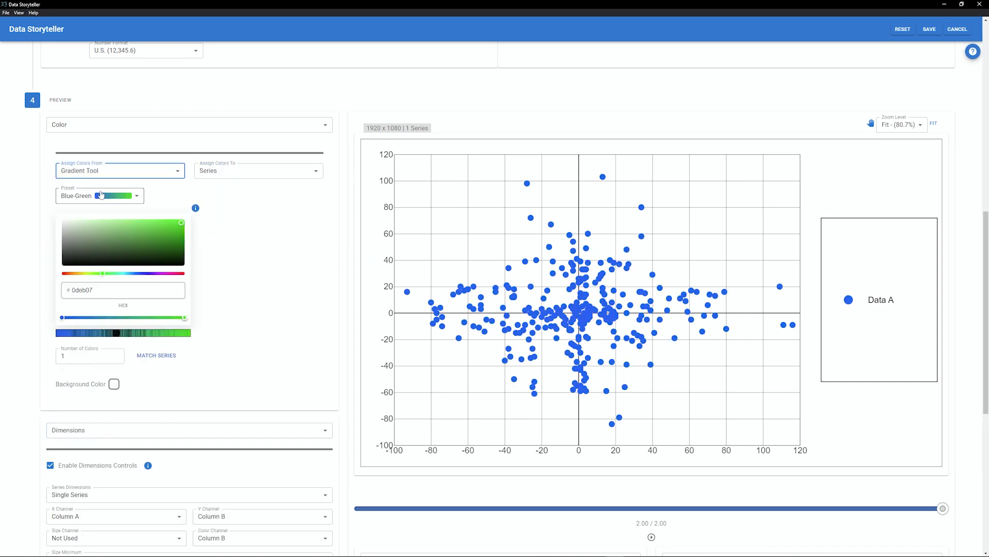
- Try the Yellow-Red gradient preset, then restore the Blue-Green preset
{"action": "left_click", "coordinate": [116, 197]}
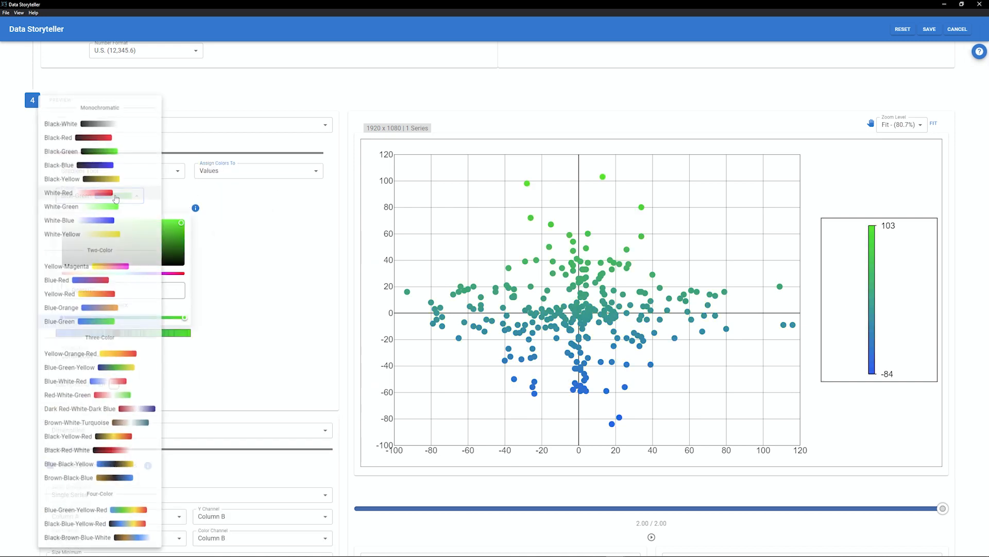
{"action": "left_click", "coordinate": [104, 297]}
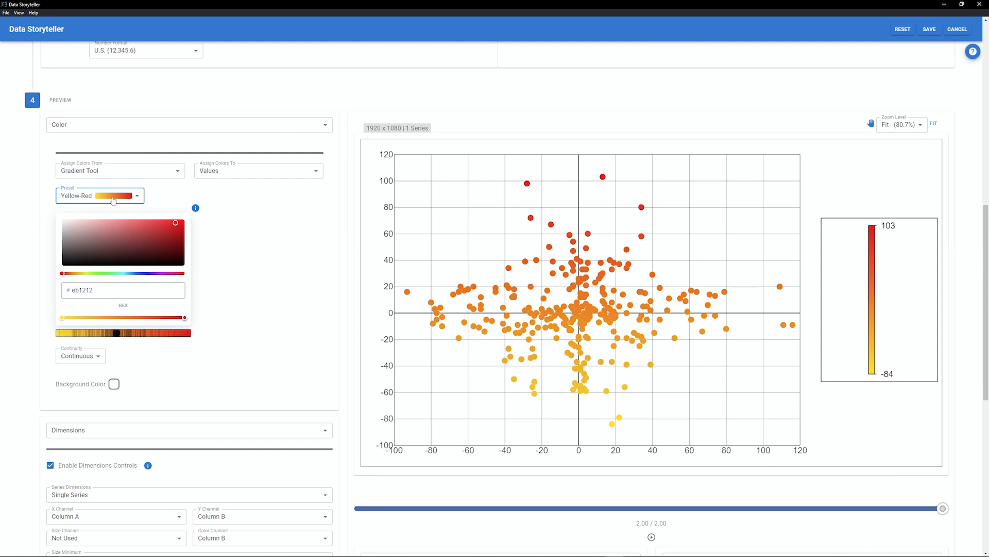
{"action": "left_click", "coordinate": [113, 199]}
{"action": "left_click", "coordinate": [113, 323]}
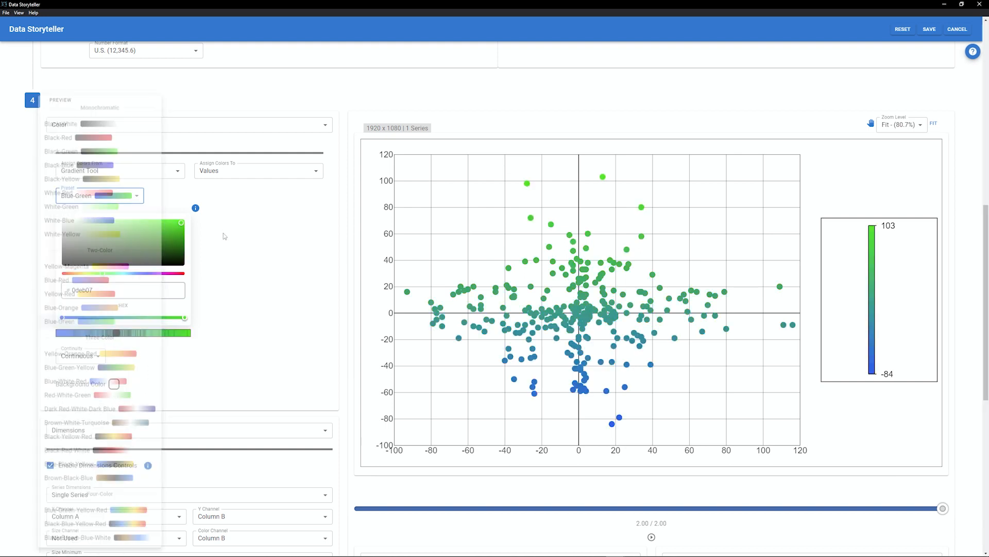
- Add a middle gradient stop and set its color to hex 86a59c
{"action": "left_click", "coordinate": [97, 318]}
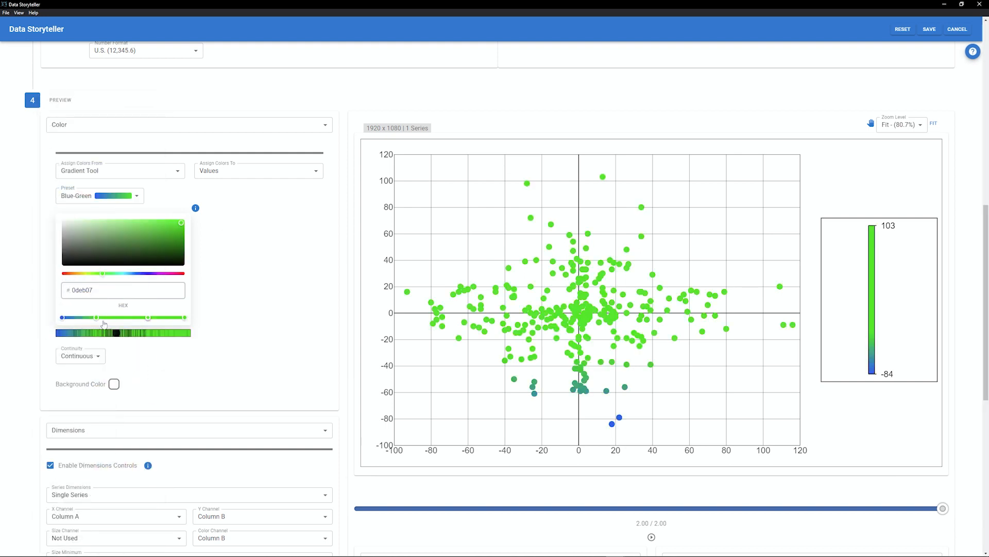
{"action": "type", "text": "86a59c"}
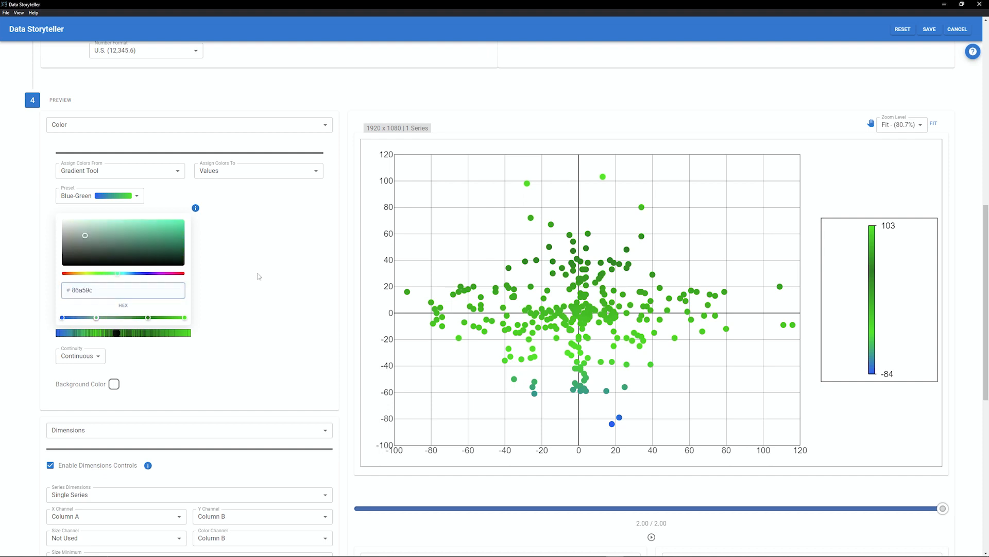
- Switch the color continuity to Discrete, then back to Continuous
{"action": "left_click", "coordinate": [68, 361]}
{"action": "left_click", "coordinate": [67, 368]}
{"action": "left_click", "coordinate": [68, 360]}
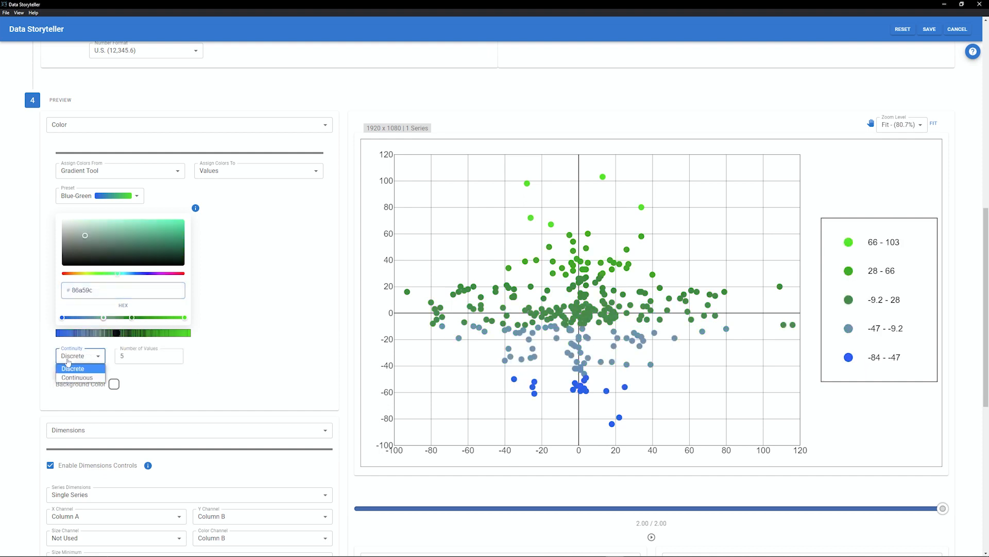
{"action": "left_click", "coordinate": [73, 379]}
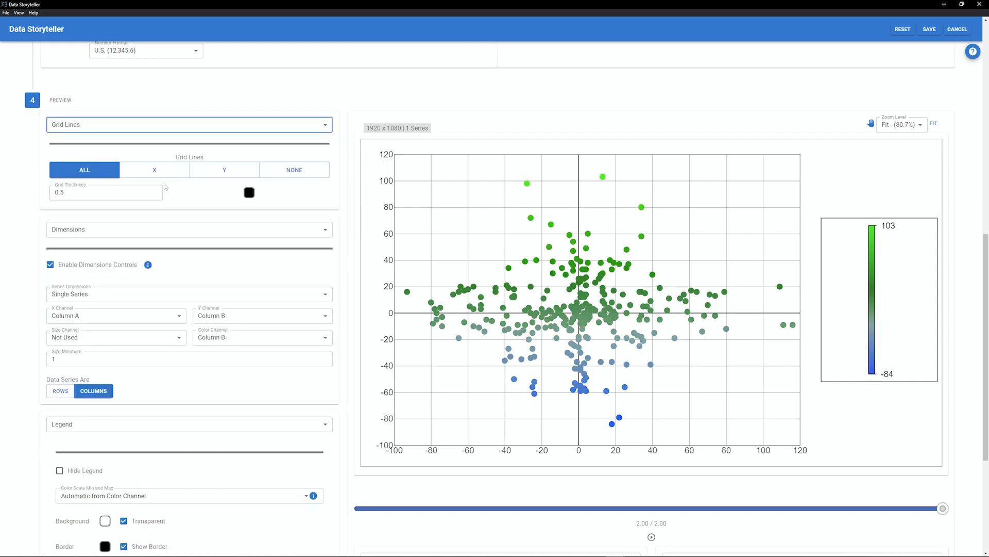
- Show only X grid lines on the scatter chart
{"action": "left_click", "coordinate": [154, 170]}
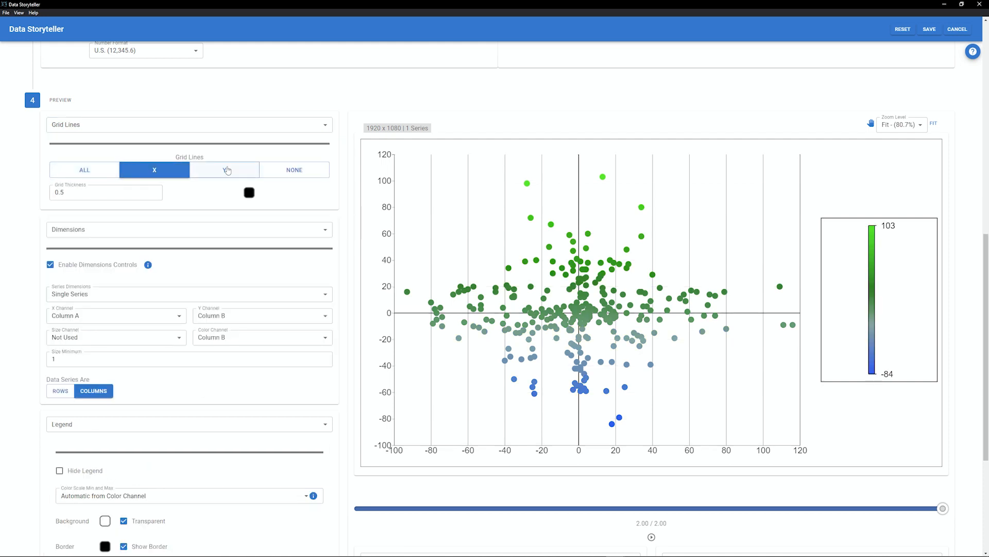
- Try Y-only and no grid lines on the scatter chart, then show all grid lines
{"action": "left_click", "coordinate": [224, 170]}
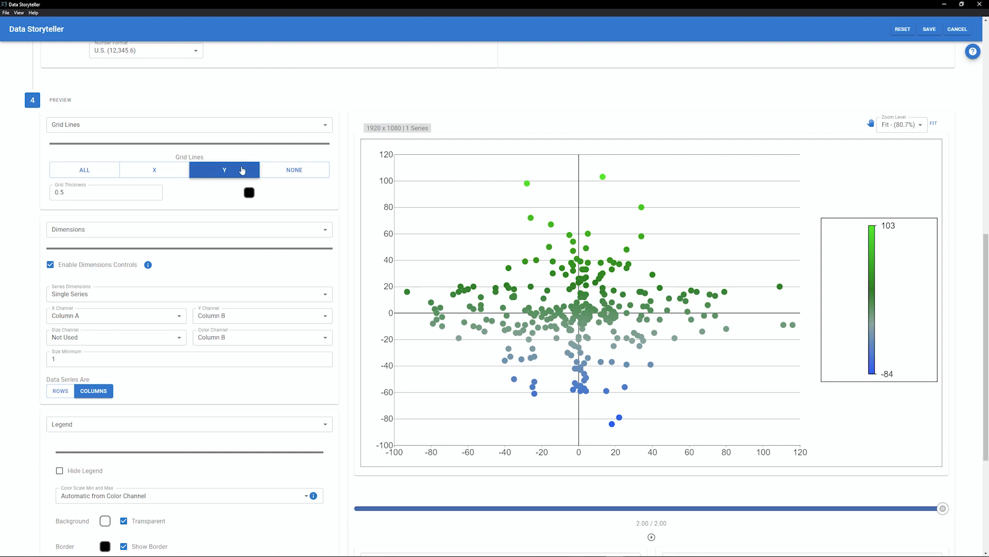
{"action": "left_click", "coordinate": [280, 170]}
{"action": "left_click", "coordinate": [91, 171]}
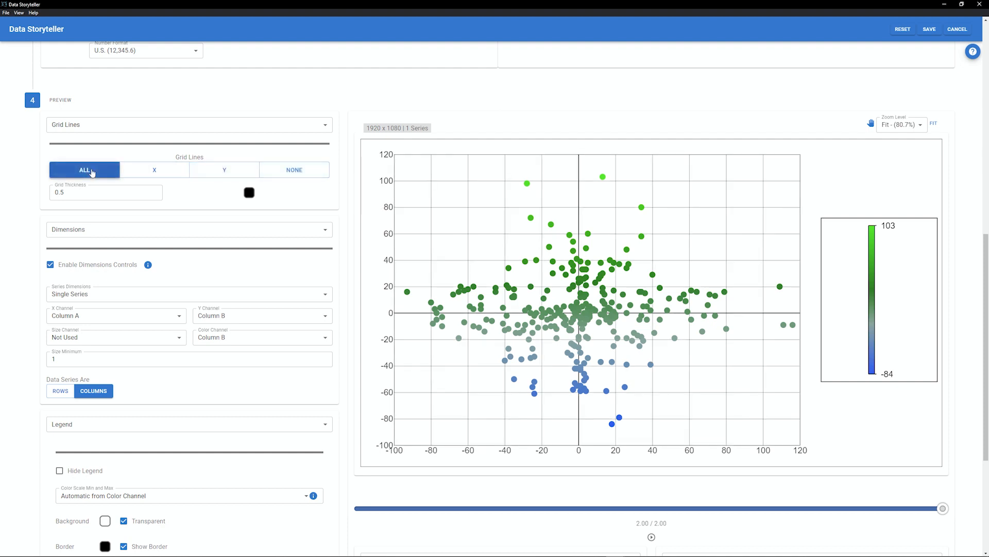
- Set the grid line color to blue and the grid thickness to 0.5
{"action": "left_click", "coordinate": [249, 192]}
{"action": "left_click_drag", "start_coordinate": [192, 271], "coordinate": [234, 200]}
{"action": "left_click", "coordinate": [154, 192]}
{"action": "left_click", "coordinate": [154, 191]}
{"action": "left_click", "coordinate": [154, 191]}
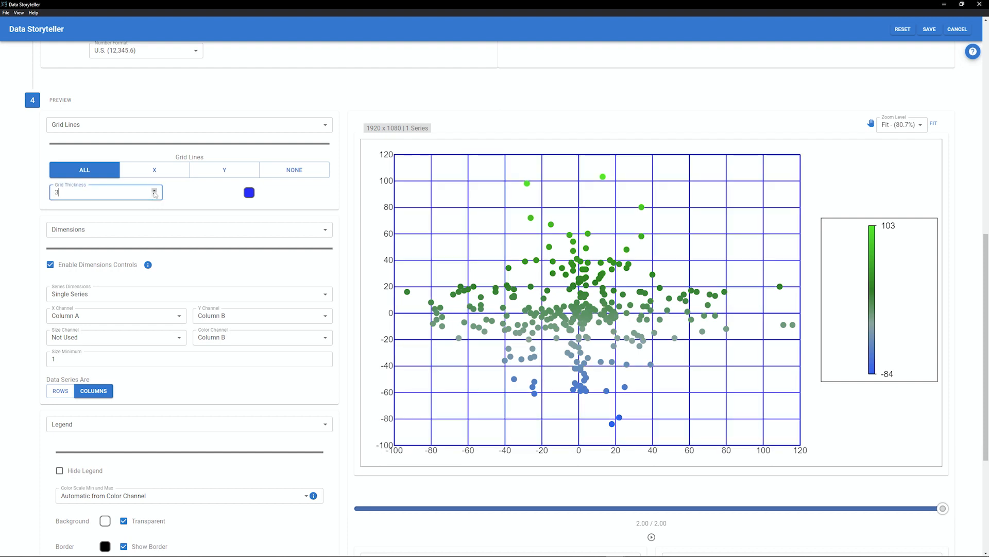
{"action": "left_click", "coordinate": [154, 195]}
{"action": "left_click", "coordinate": [155, 195]}
{"action": "left_click", "coordinate": [155, 195]}
{"action": "double_click", "coordinate": [128, 191]}
{"action": "type", "text": ".5"}
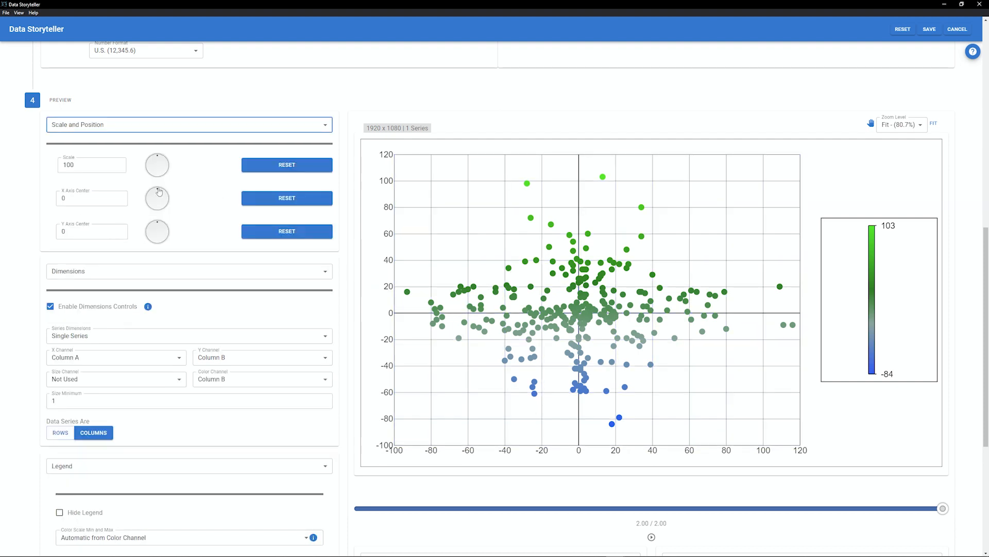
- Turn the Rotate Y Axis dial slightly on the orthographic world map
{"action": "left_click_drag", "start_coordinate": [158, 190], "coordinate": [134, 131]}
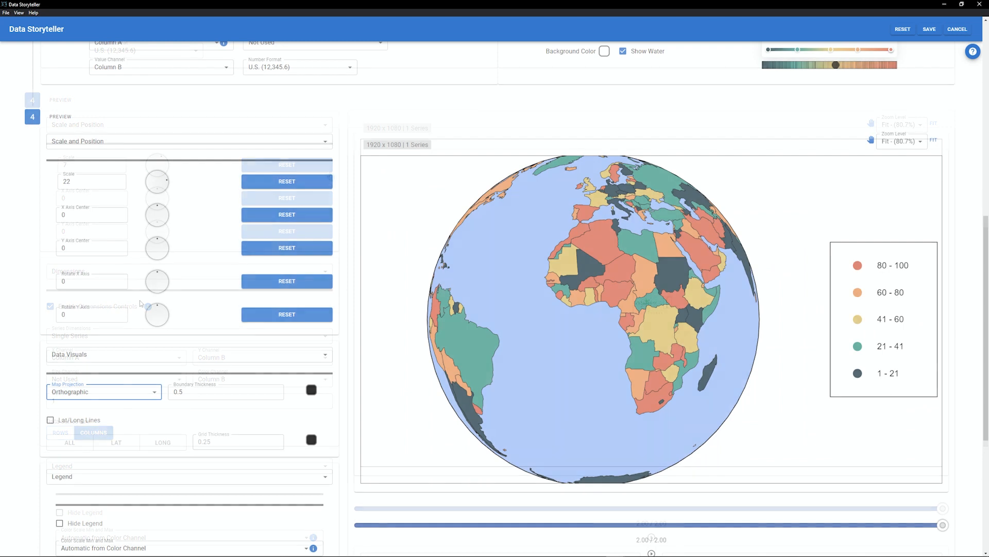
{"action": "left_click", "coordinate": [98, 152]}
{"action": "left_click", "coordinate": [94, 149]}
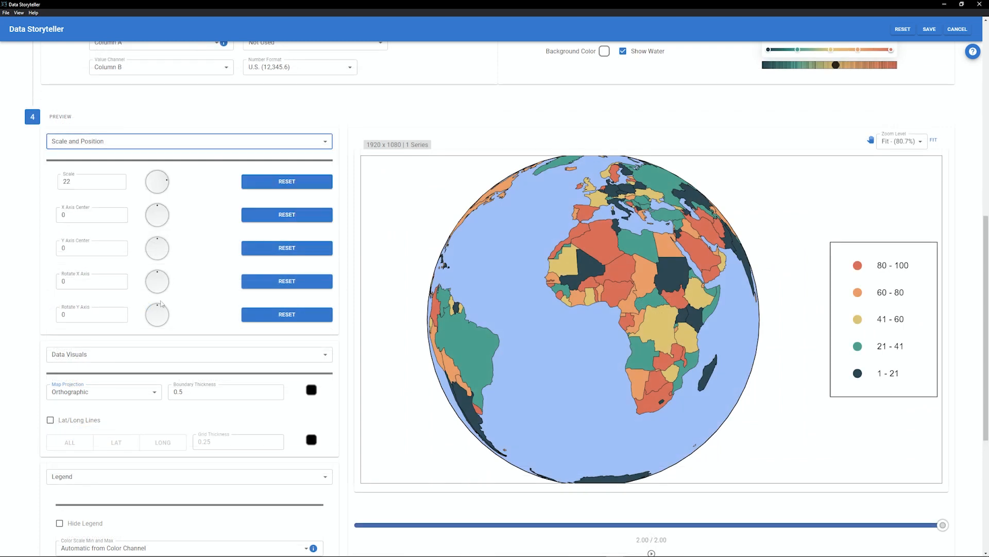
{"action": "mouse_move", "coordinate": [157, 309]}
{"action": "left_mouse_down"}
{"action": "mouse_move", "coordinate": [159, 336]}
{"action": "mouse_move", "coordinate": [169, 315]}
{"action": "mouse_move", "coordinate": [156, 303]}
{"action": "mouse_move", "coordinate": [146, 313]}
{"action": "left_mouse_up"}
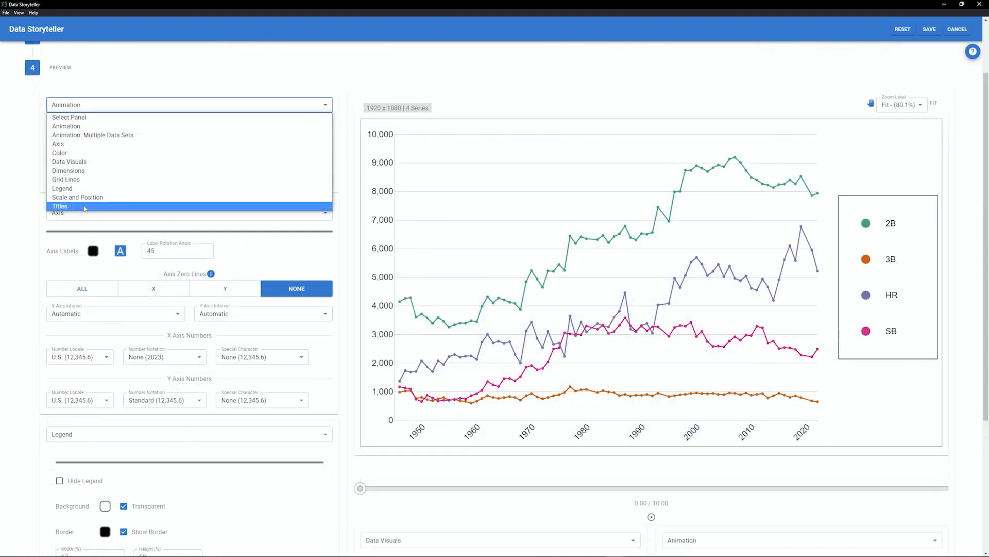
{"action": "left_click", "coordinate": [84, 207]}
- Title the line chart Batting Trends 1946-2022 and set the X axis title to Year
{"action": "left_click", "coordinate": [76, 154]}
{"action": "type", "text": "Bat"}
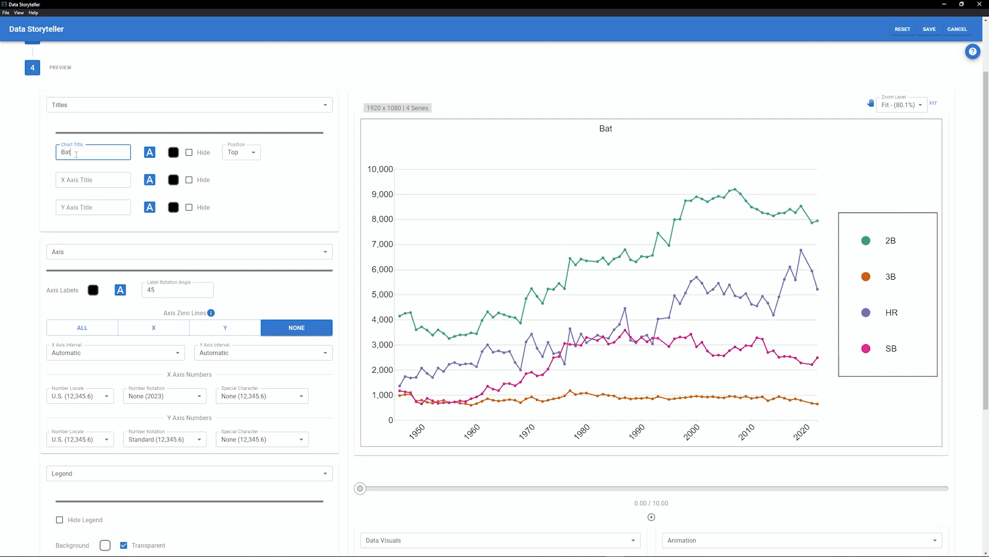
{"action": "type", "text": "ting Trends 1946-2022"}
{"action": "left_click", "coordinate": [72, 180]}
{"action": "type", "text": "Year"}
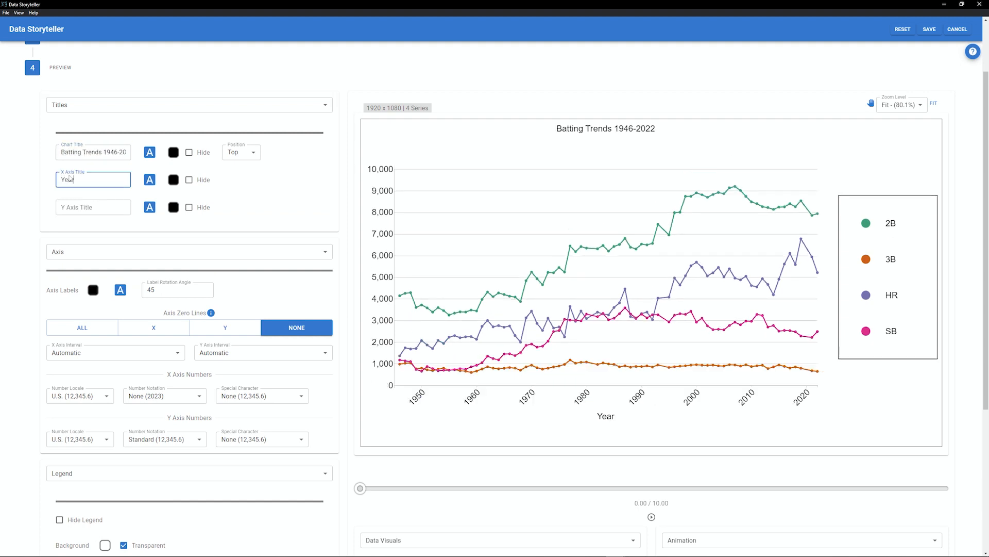
{"action": "left_click", "coordinate": [174, 153]}
{"action": "left_click", "coordinate": [216, 158]}
{"action": "left_click", "coordinate": [221, 231]}
{"action": "left_click_drag", "start_coordinate": [240, 163], "coordinate": [169, 222]}
{"action": "left_click", "coordinate": [141, 159]}
- Set the chart title font to Arial Bold
{"action": "left_click", "coordinate": [150, 152]}
{"action": "left_click", "coordinate": [112, 112]}
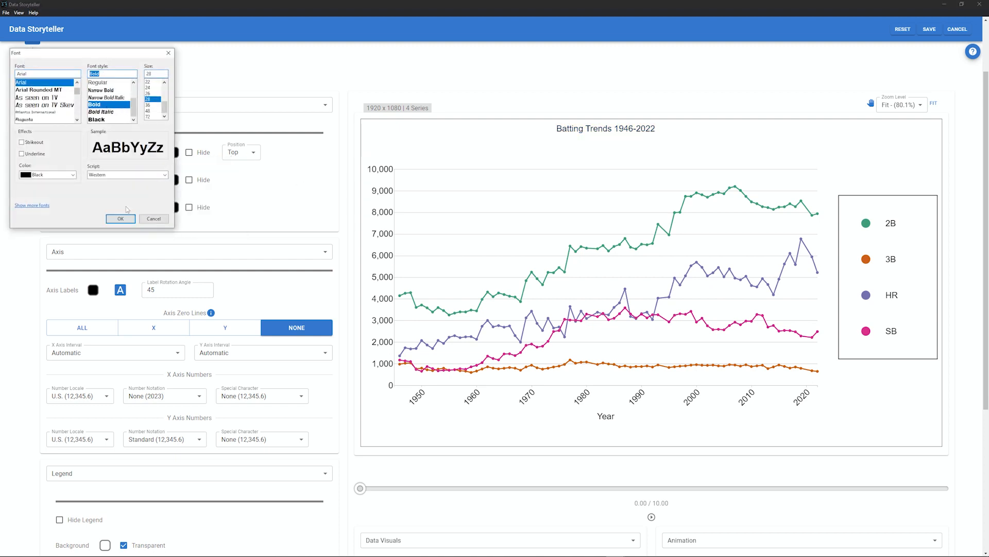
{"action": "left_click", "coordinate": [122, 218]}
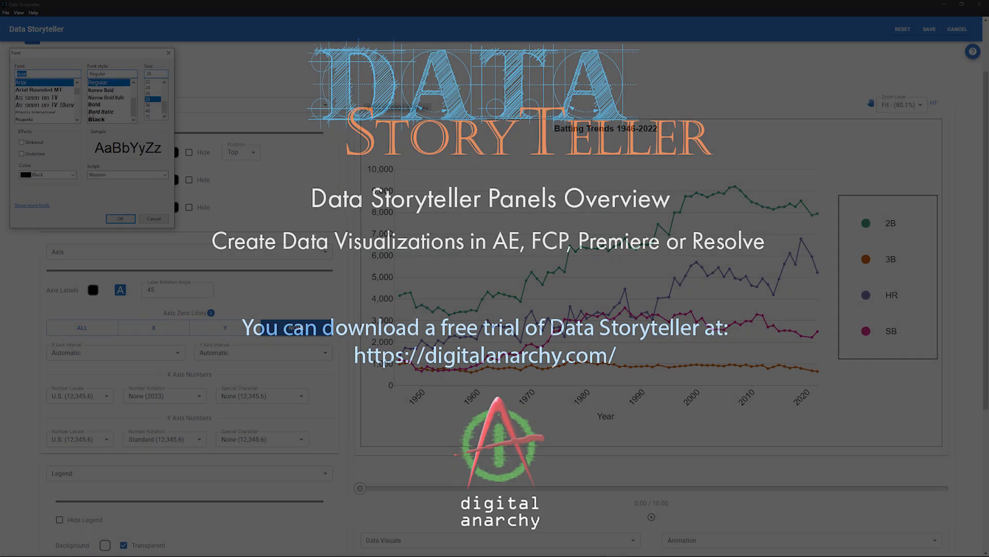